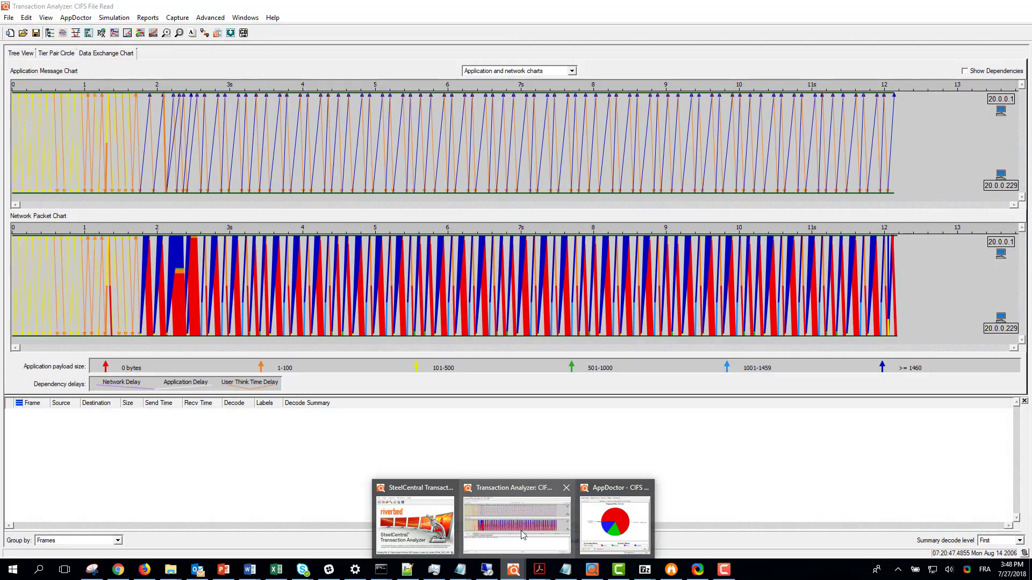
Switch to the Transaction Analyzer window and compare the application-only and network-only data exchange charts, then restore the combined view
left_click(520, 531)
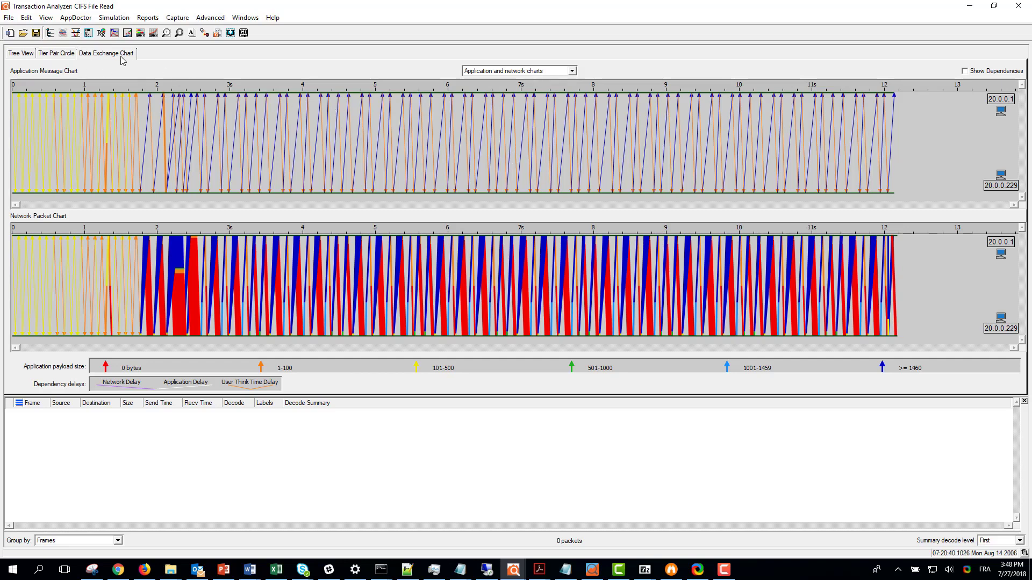
left_click(495, 71)
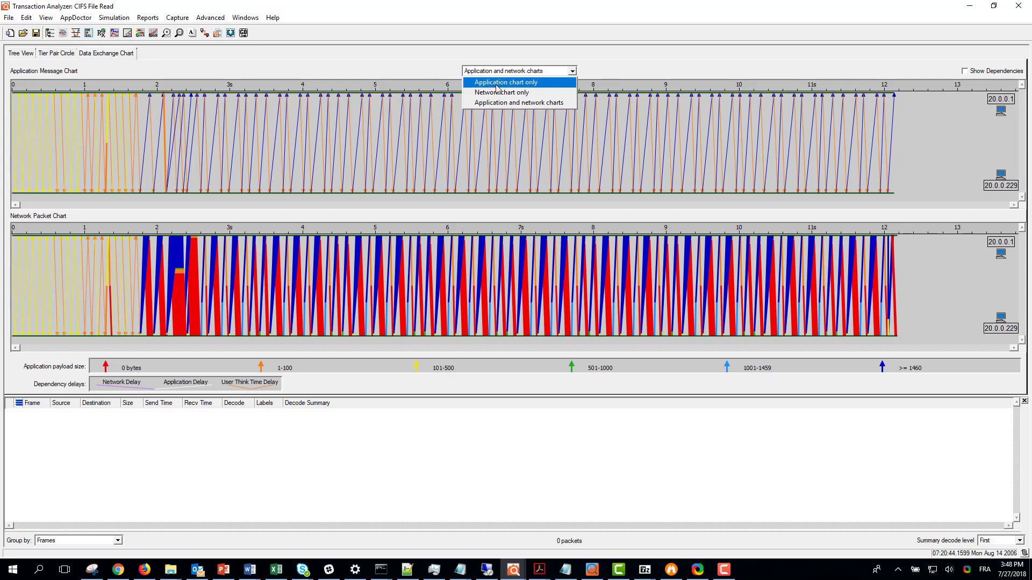
left_click(496, 85)
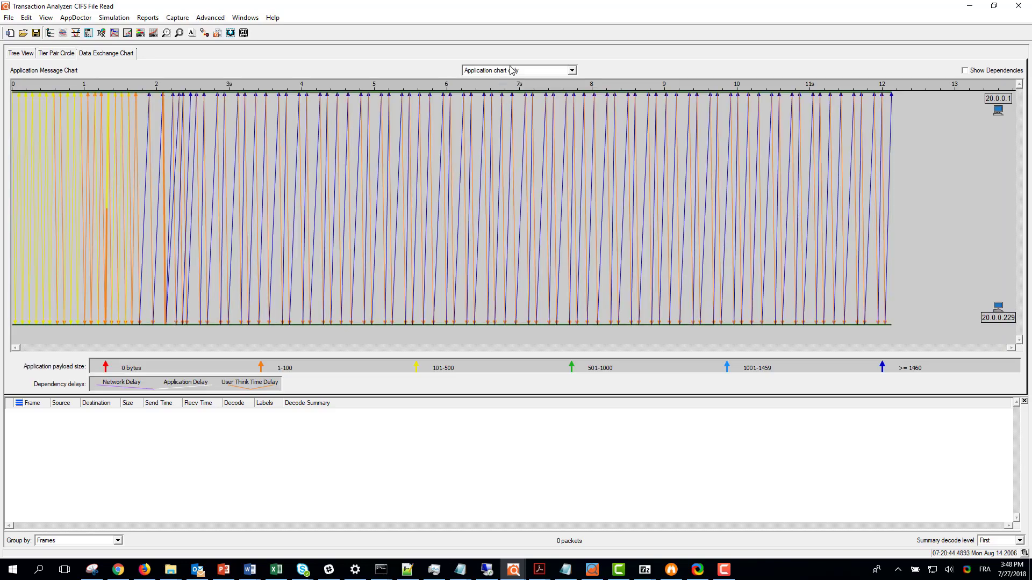
left_click(512, 71)
left_click(501, 92)
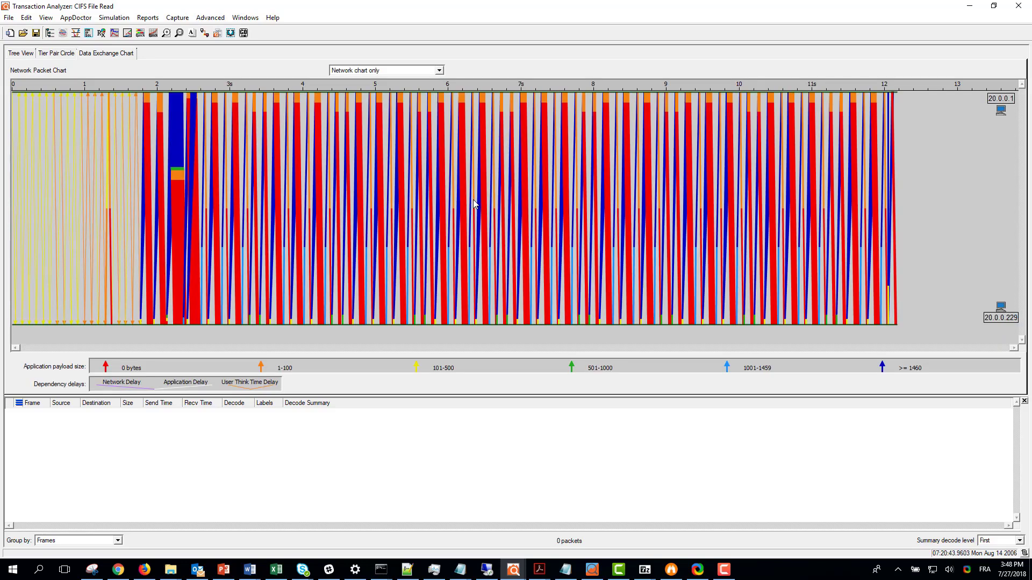
left_click(397, 71)
left_click(398, 101)
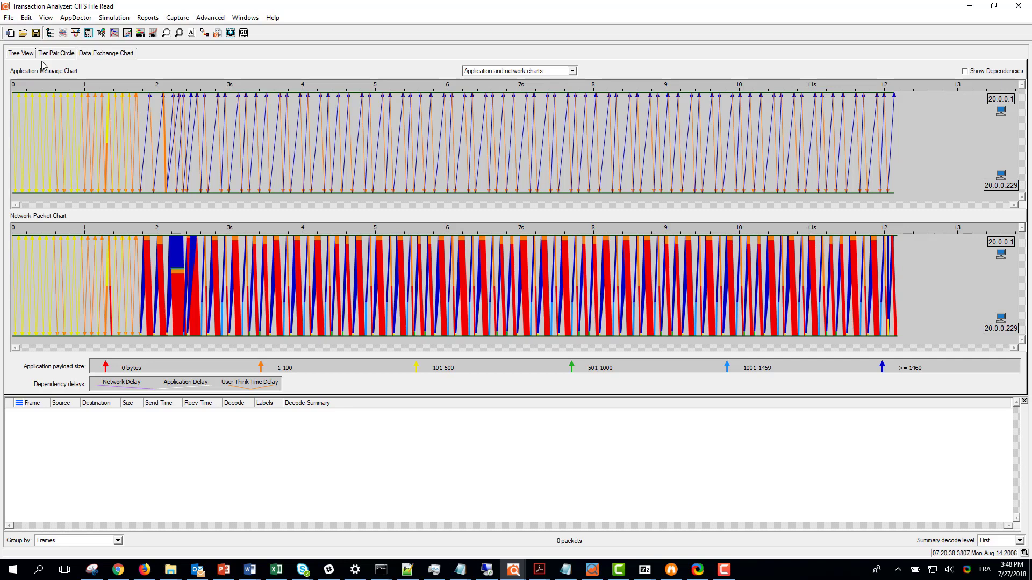
Show the trace as a tree, widen the tree column, and expand the SMB 1335<->139 connection to list its individual frames
left_click(18, 54)
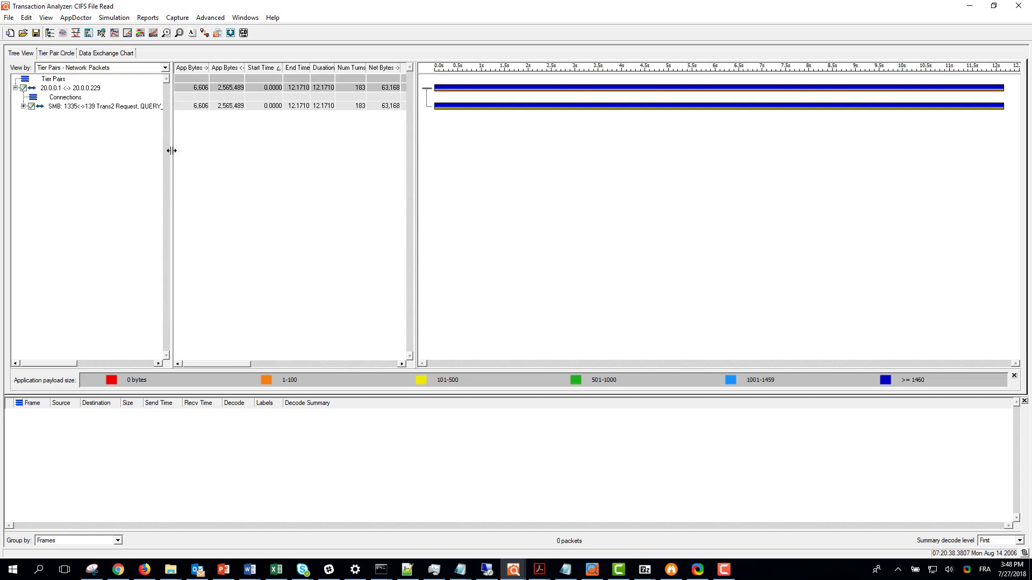
left_click_drag(169, 155, 232, 161)
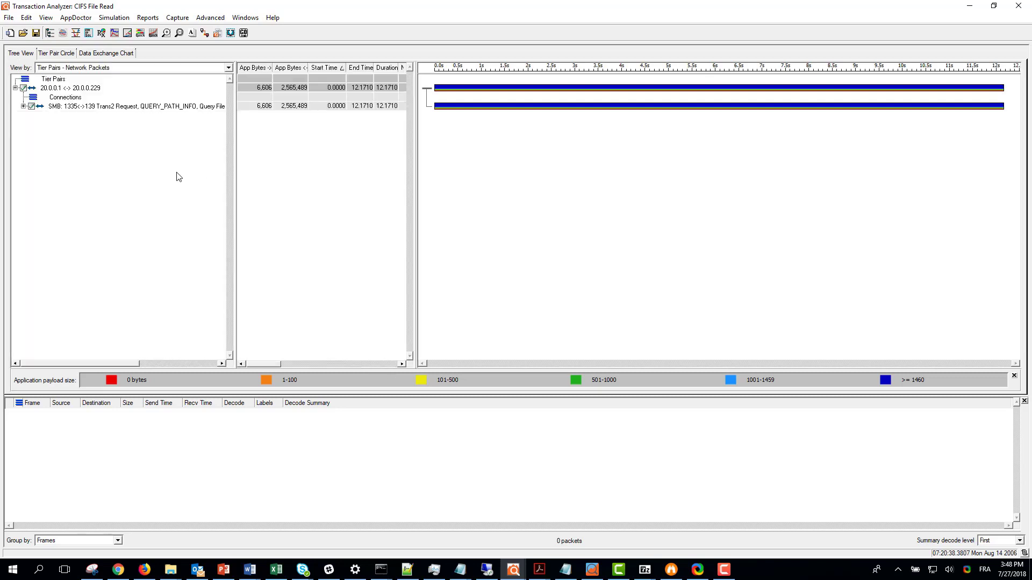
left_click(61, 108)
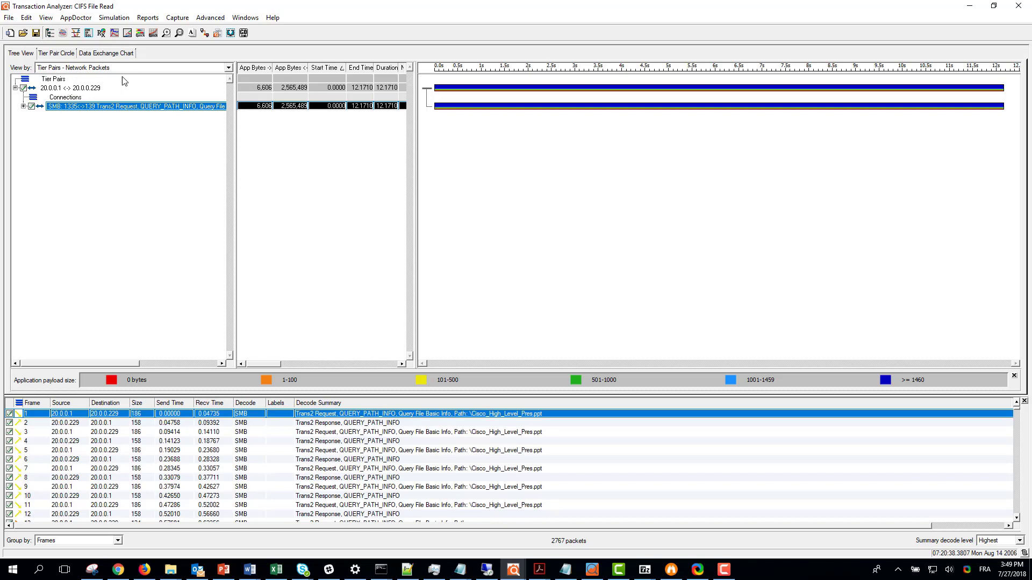
left_click(77, 69)
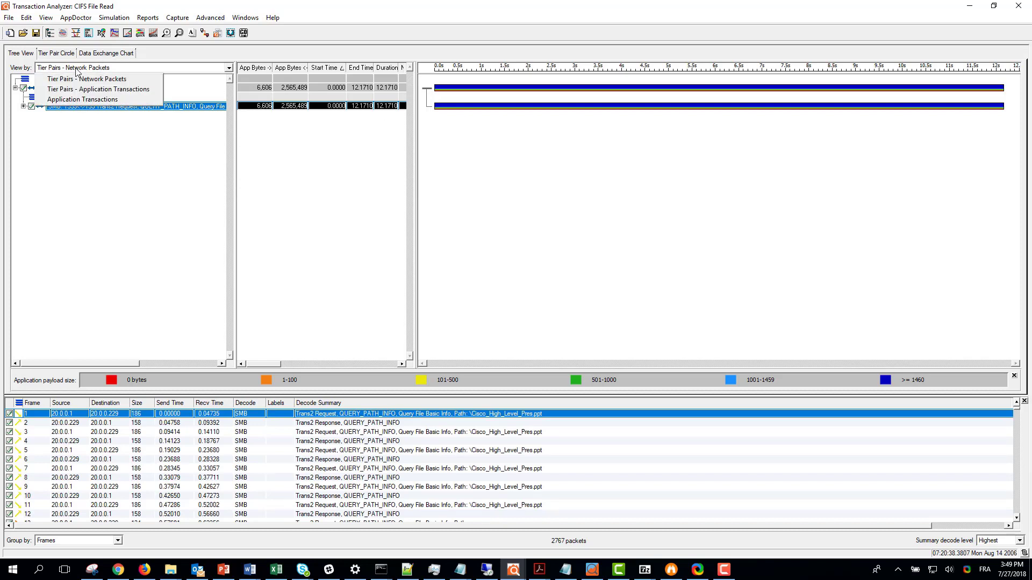
left_click(114, 68)
left_click(23, 107)
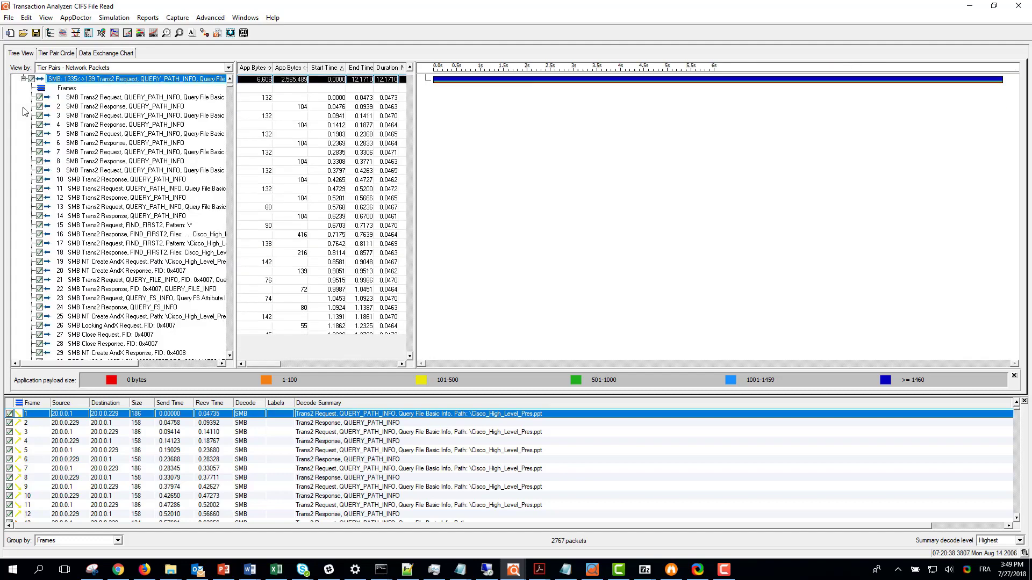
Open the protocol decode of frame 1, enlarge the decode area, and collapse its TCP section
left_click(130, 98)
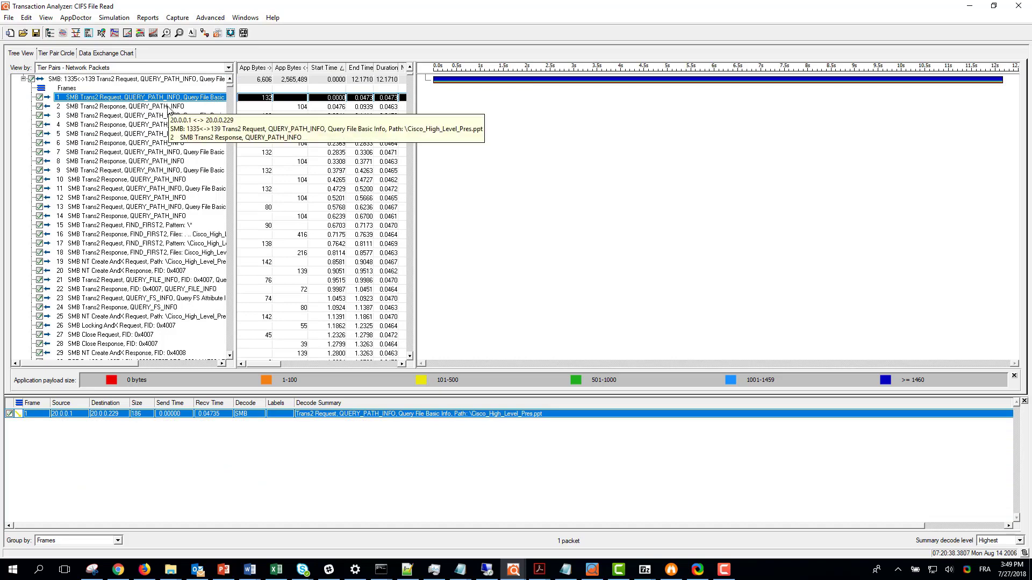
double_click(145, 415)
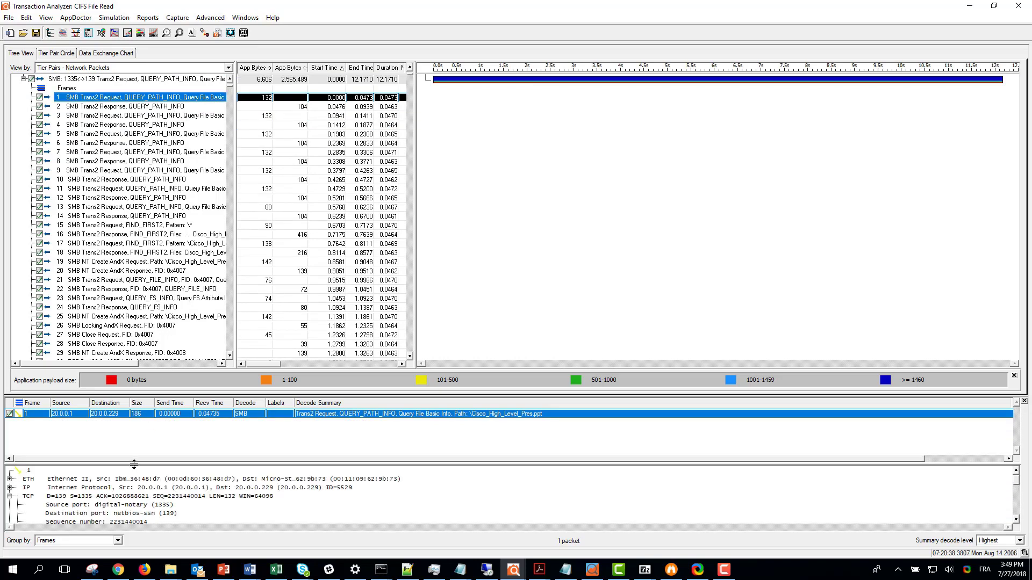
left_click_drag(134, 465, 139, 429)
scroll(81, 473, "down", 2)
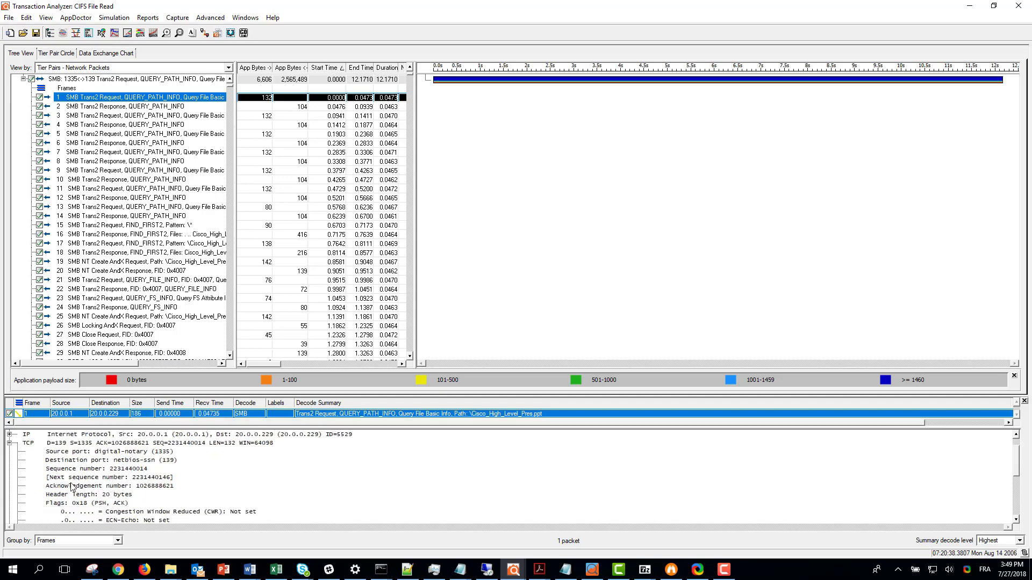
left_click(12, 444)
left_click(9, 442)
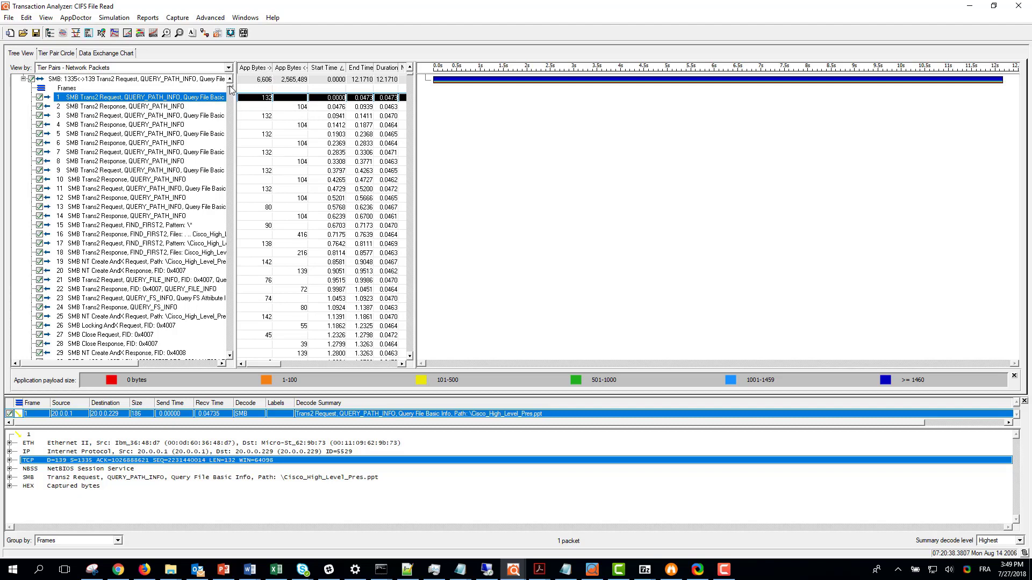
Examine frames 557 to 598, comparing the SMB Read AndX requests, their response, the NBSS continuation messages and the TCP acknowledgements
left_click_drag(230, 86, 231, 138)
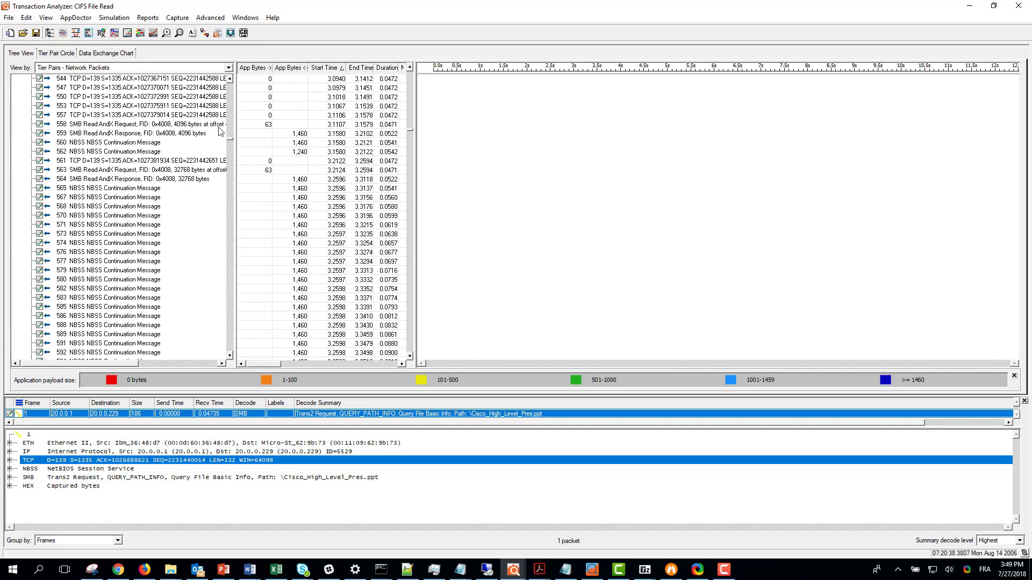
left_click(165, 115)
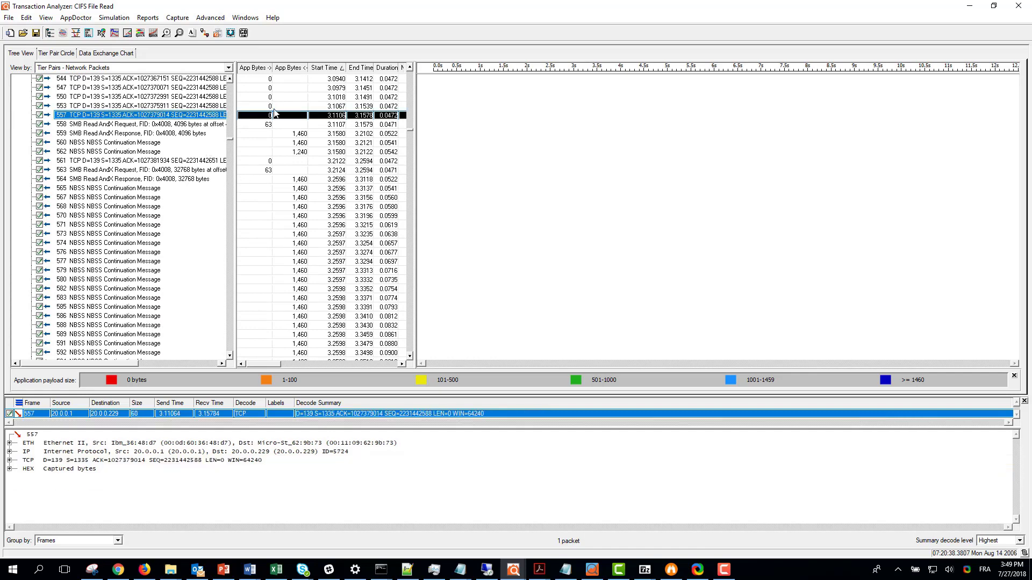
left_click(156, 171)
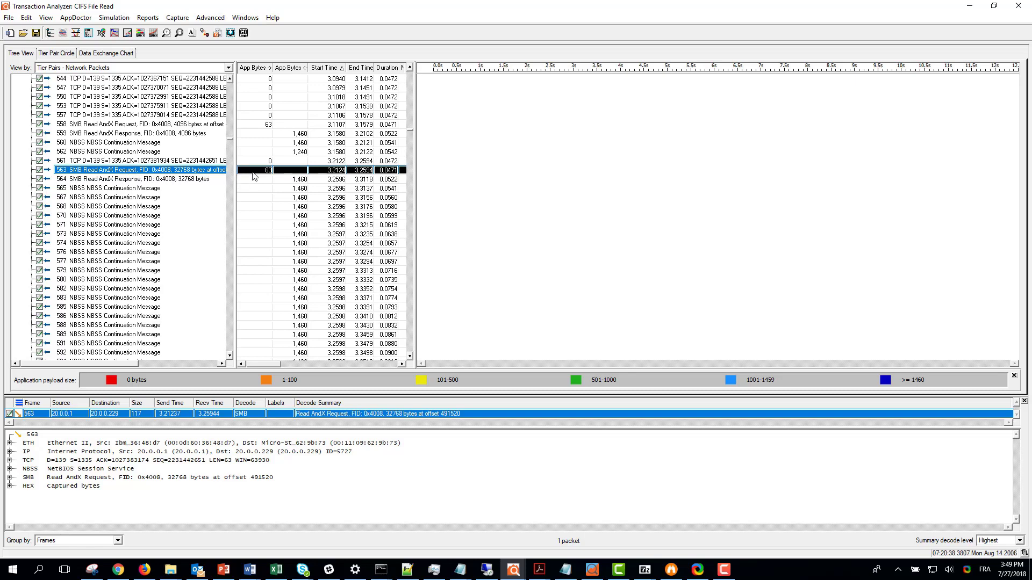
left_click(196, 180)
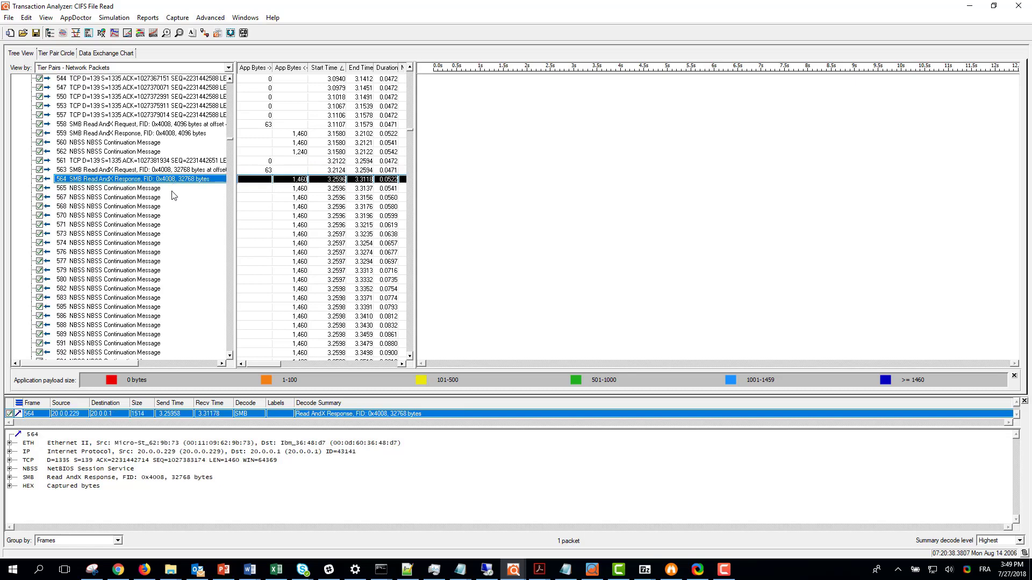
left_click(172, 188)
scroll(165, 217, "down", 1)
scroll(165, 217, "down", 3)
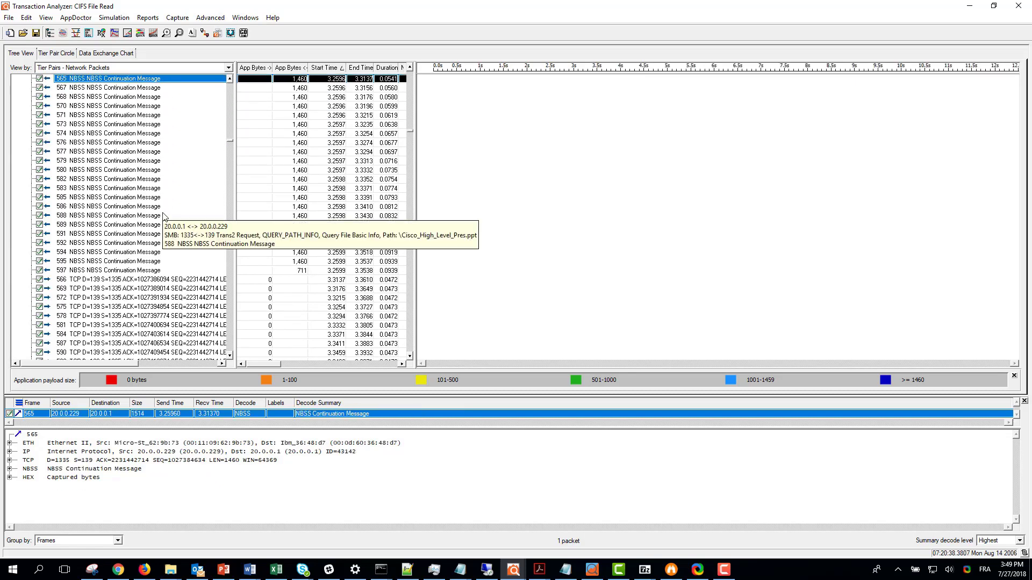
scroll(165, 218, "up", 1)
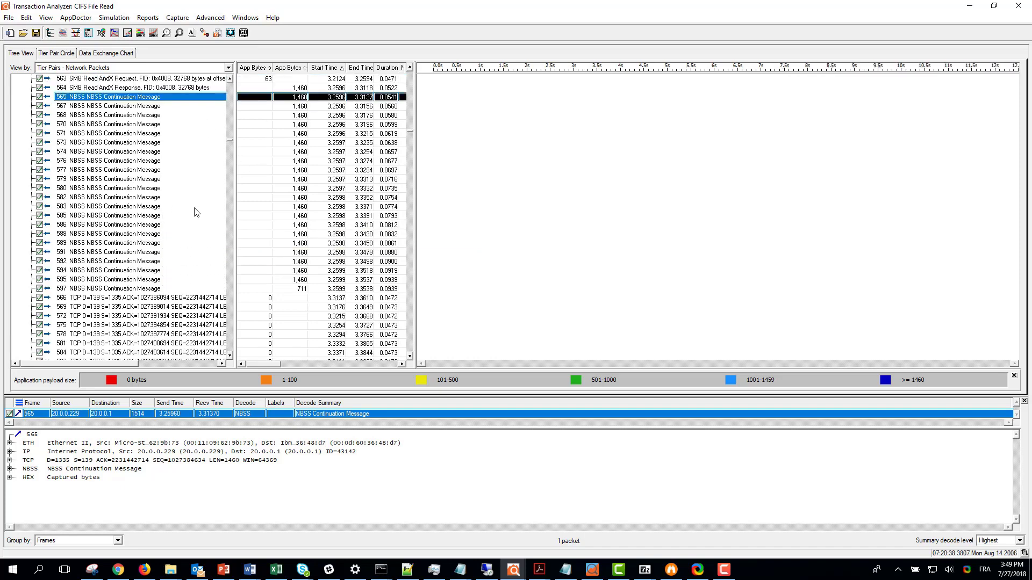
left_click(165, 298)
scroll(165, 298, "down", 5)
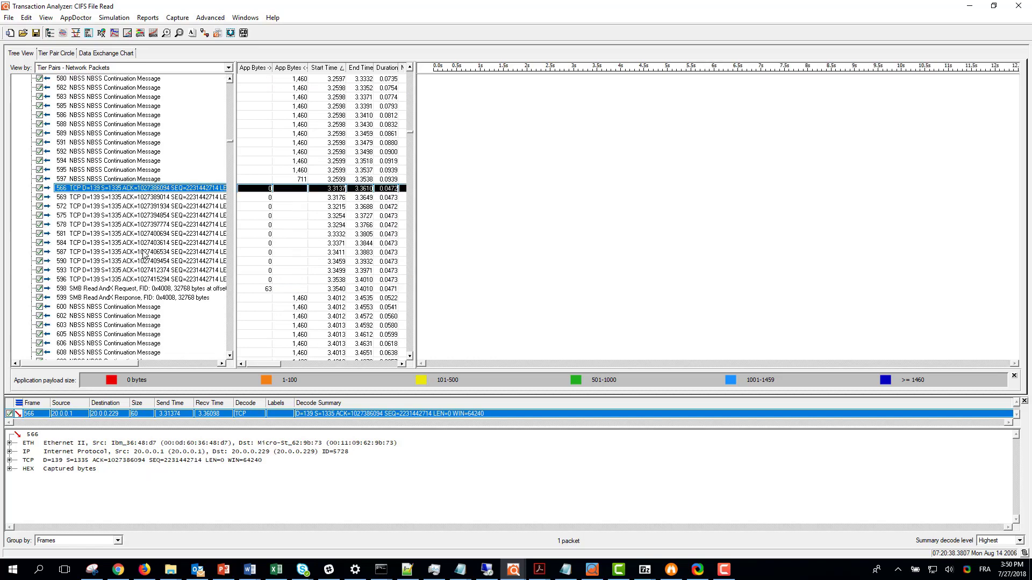
left_click(166, 252)
scroll(161, 250, "up", 1)
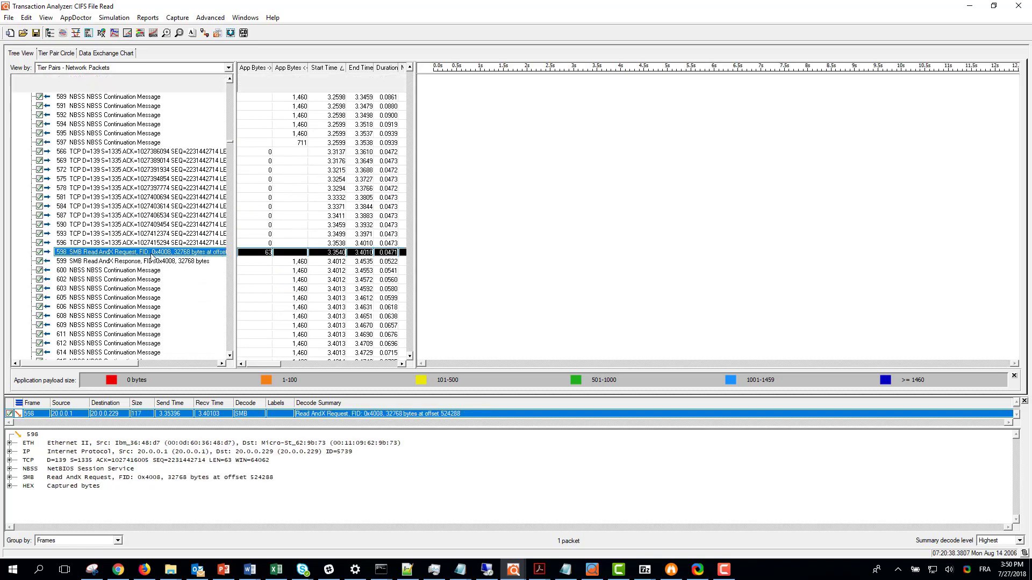
View the tree by Application Transactions and expand the first SMB Read transaction for Cisco_High_Level_Pres.ppt
left_click(113, 70)
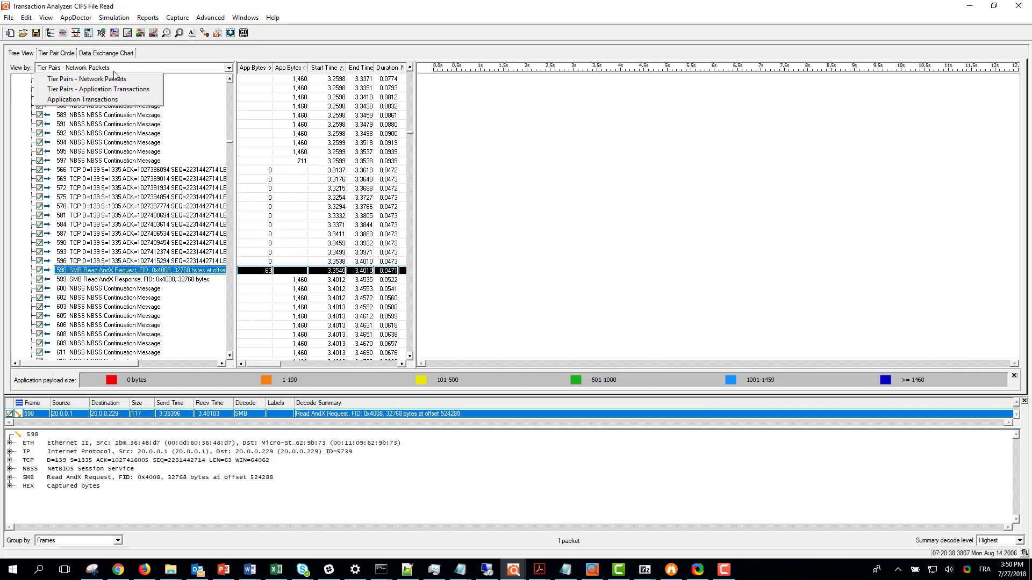
left_click(113, 100)
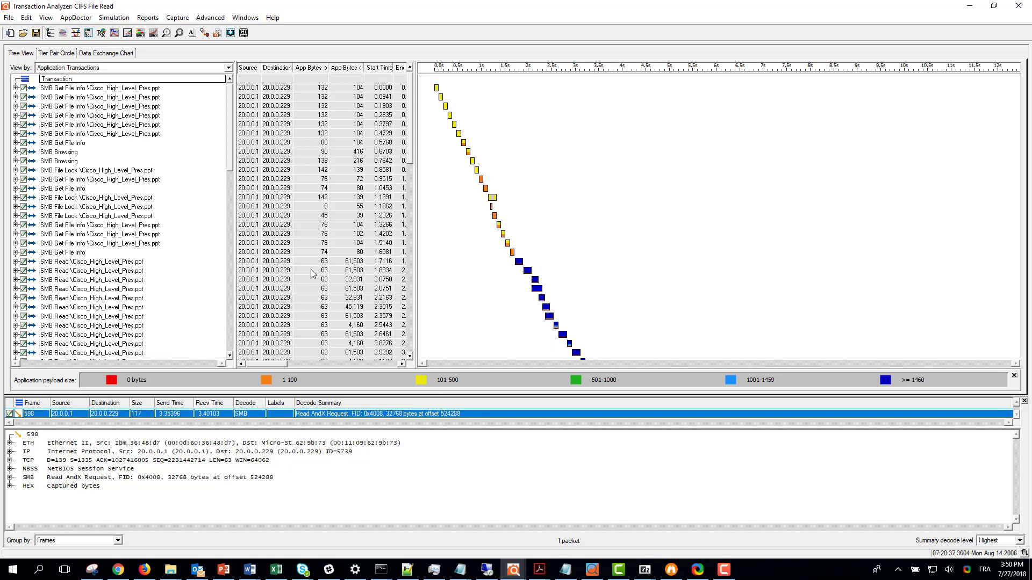
left_click(136, 264)
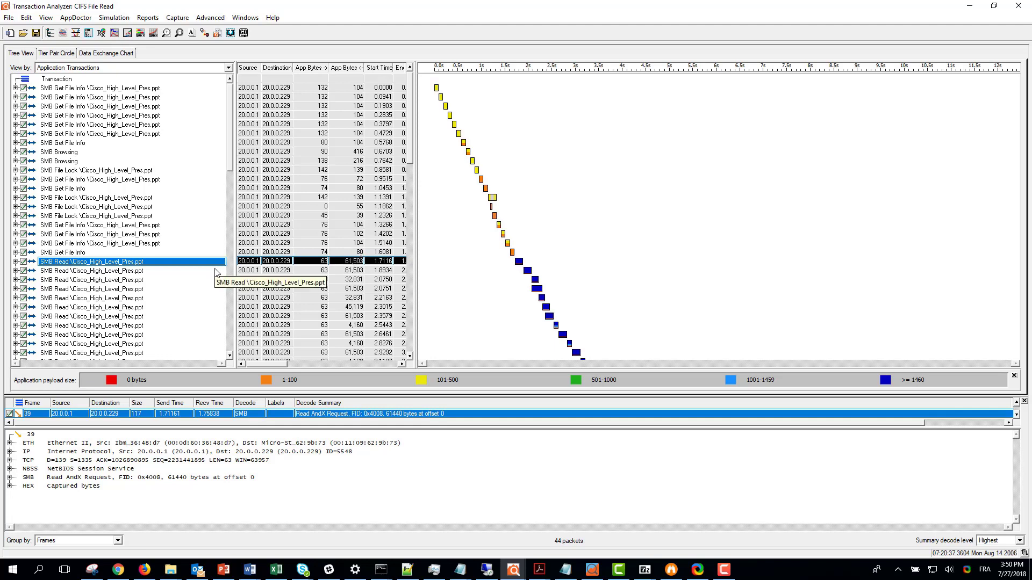
left_click(15, 261)
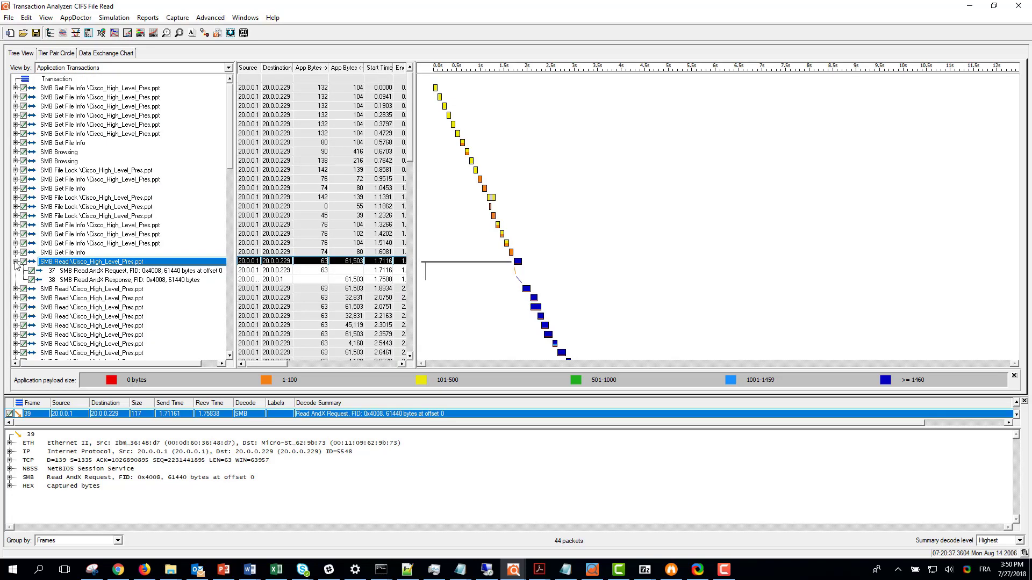
Inspect the Read AndX request and response of the expanded transaction, collapse it, and look through the following SMB Read transactions
left_click(161, 270)
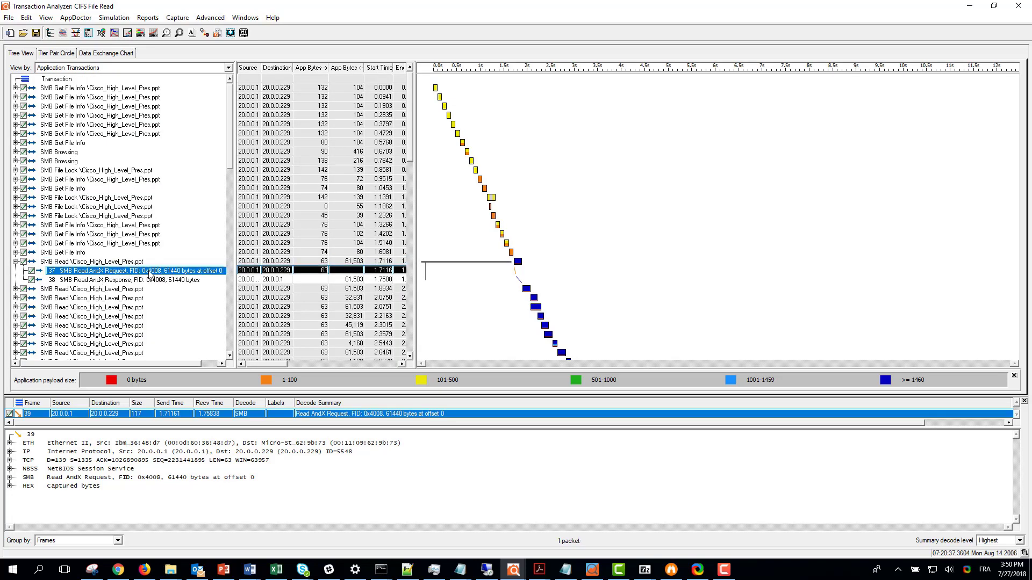
left_click(168, 280)
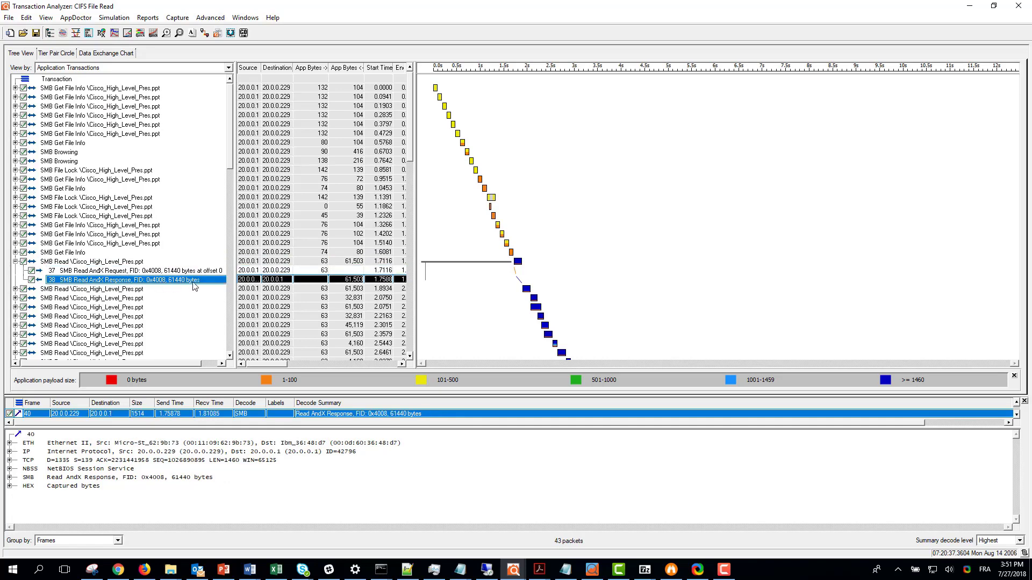
left_click(15, 262)
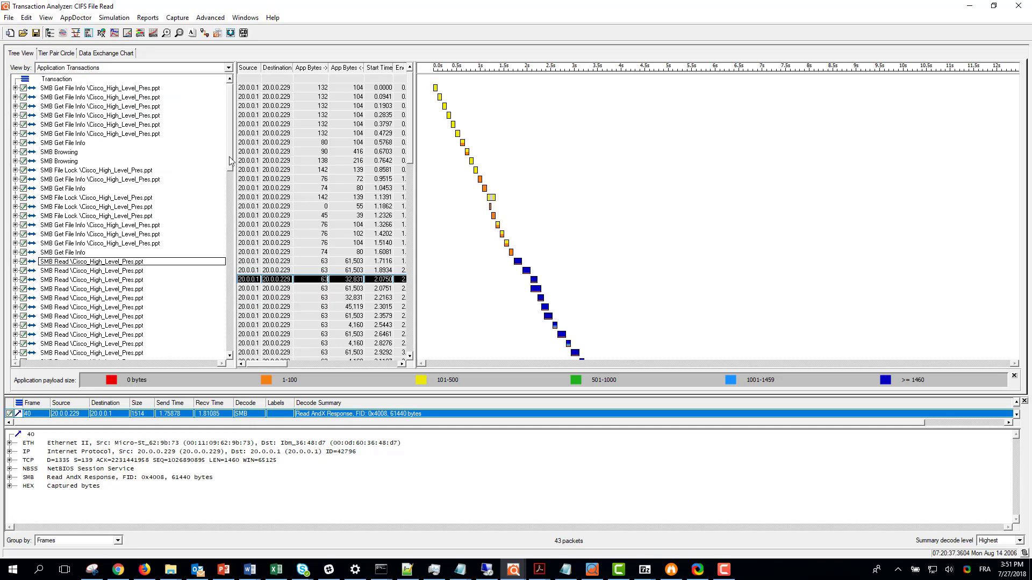
left_click_drag(228, 155, 232, 215)
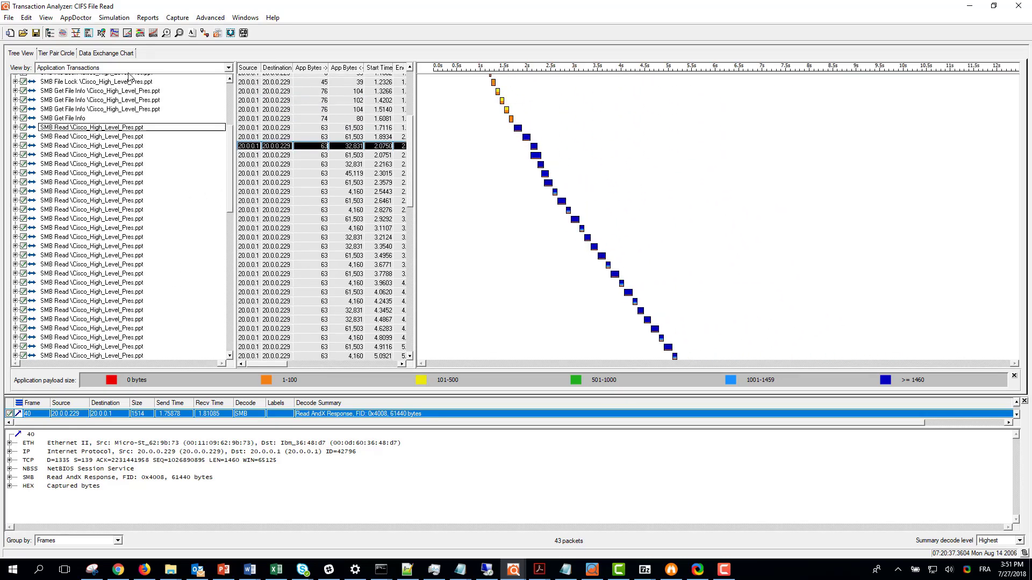
In the Data Exchange Chart, select the Read AndX request just before 3 s and its response together in the application message chart
left_click(110, 54)
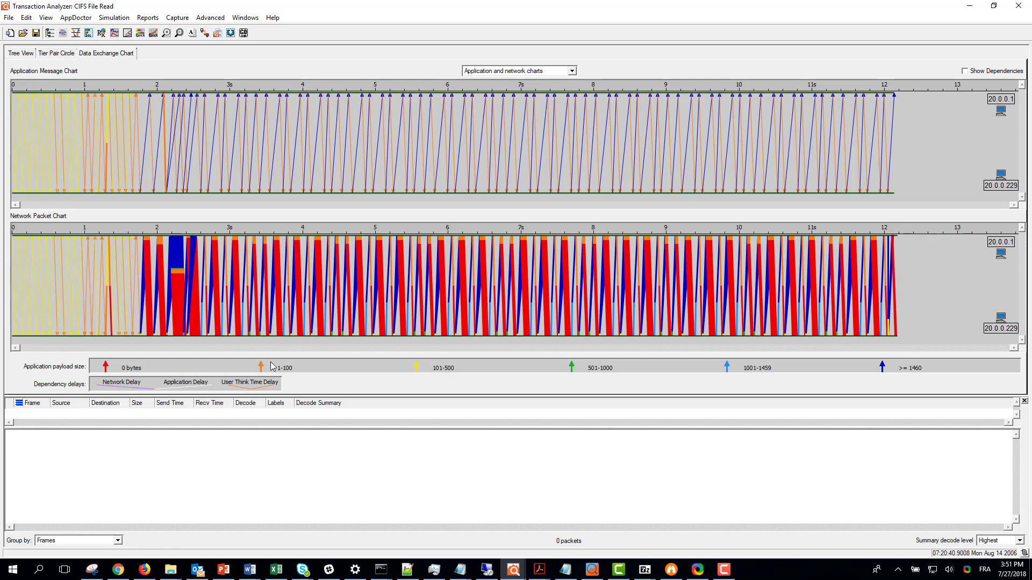
left_click(227, 138)
left_click(24, 53)
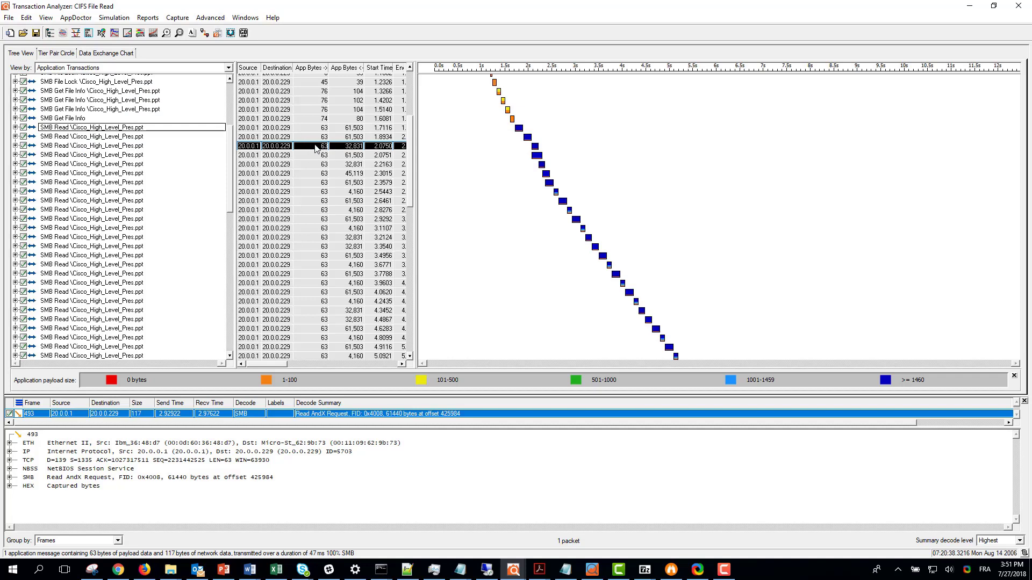
left_click(116, 53)
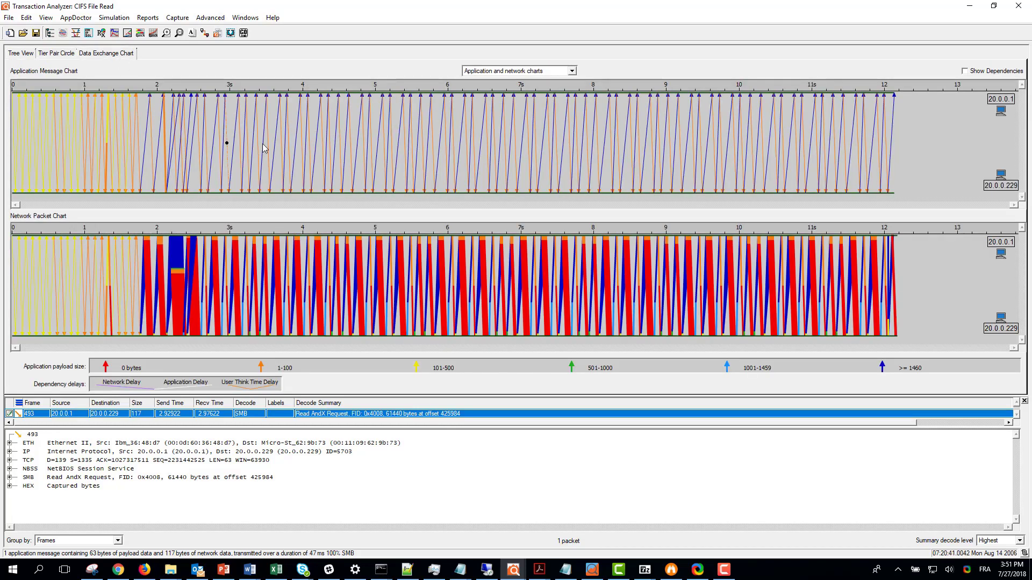
left_click(234, 153)
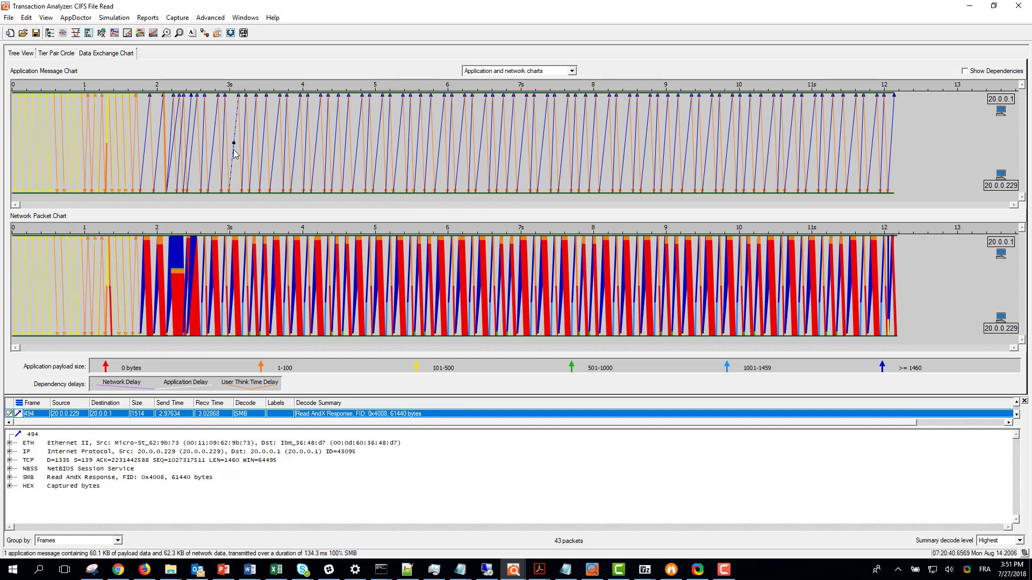
mouse_move(234, 153)
left_click(227, 151, "ctrl")
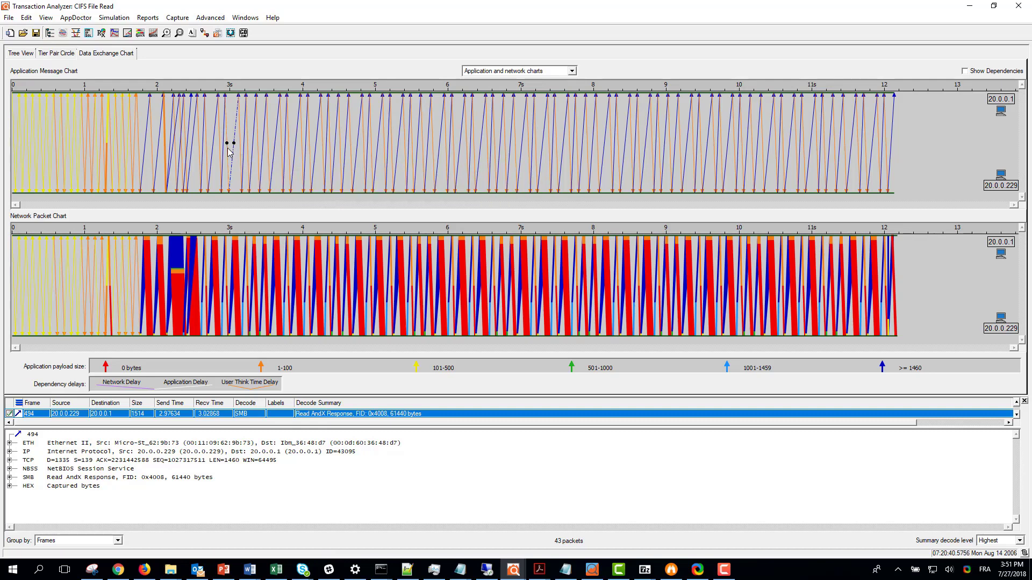
Exclude all messages except the selected Read AndX request and response, and enlarge the charts around the pair, from about 2.8 to 3.5 s
right_click(227, 143)
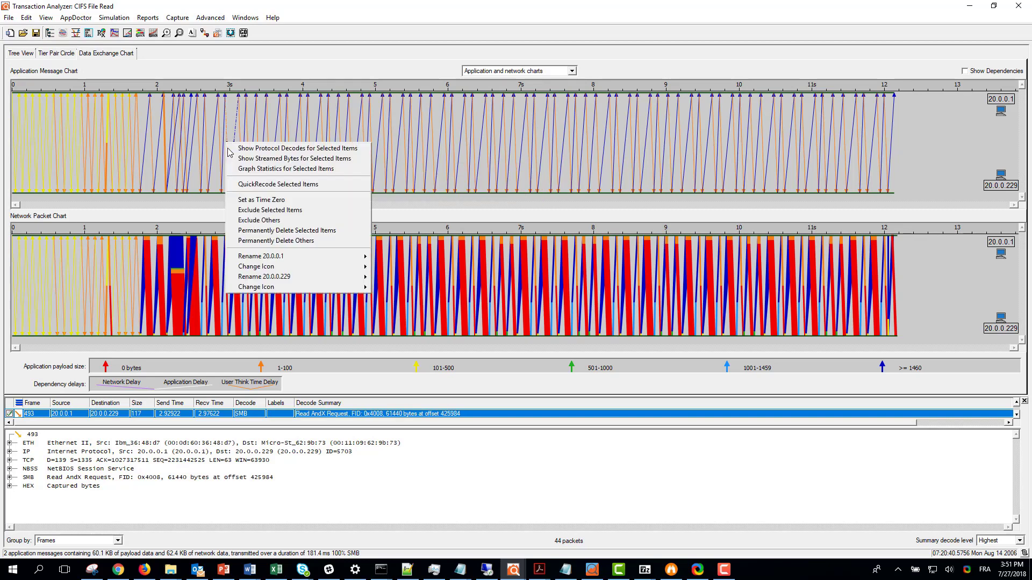
left_click(262, 218)
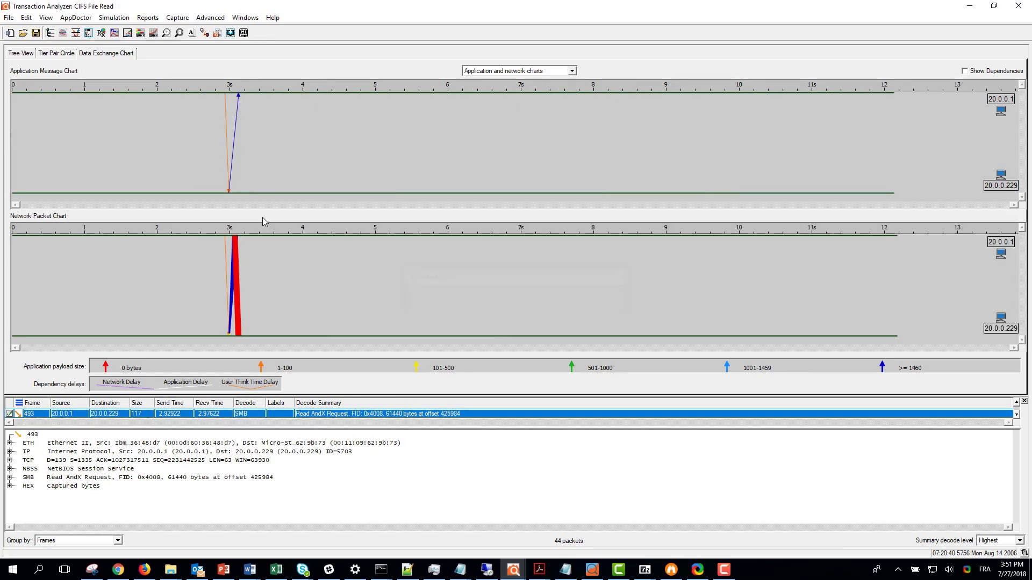
right_click(181, 143)
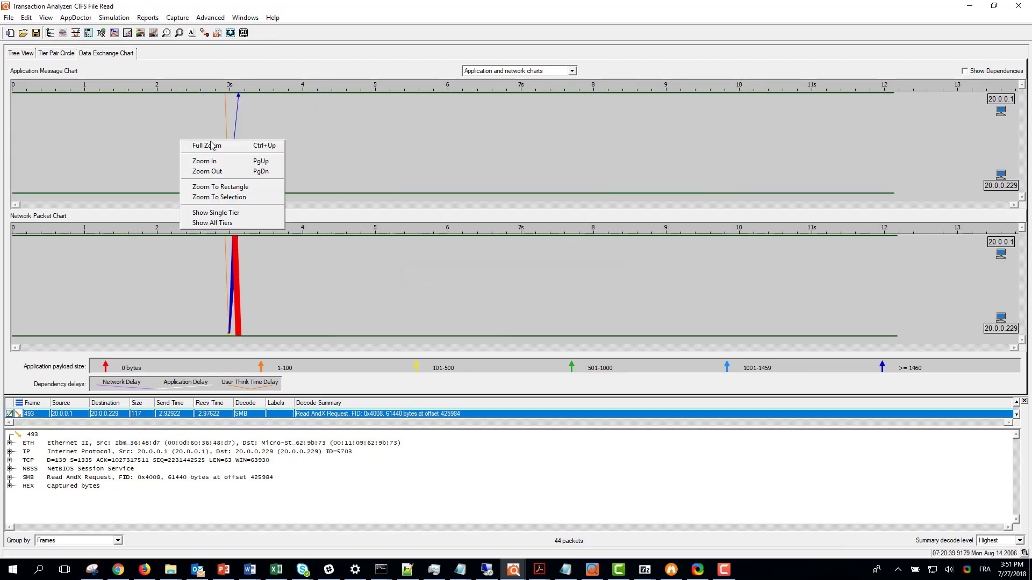
left_click(210, 185)
left_click_drag(215, 94, 266, 199)
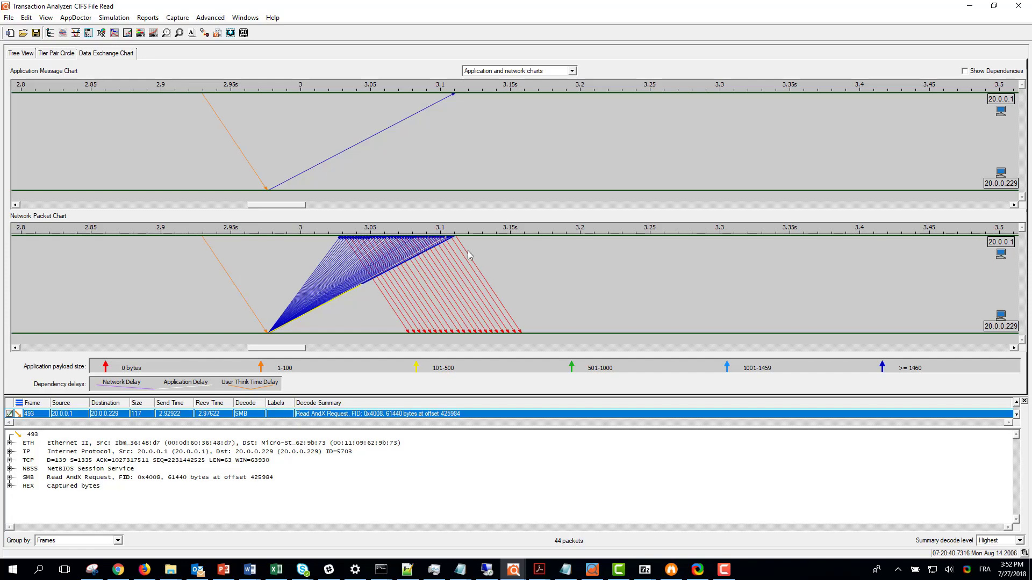
Compare the Read AndX request message with its single packet, and the response message with its individual packets in the network packet chart
left_click(247, 164)
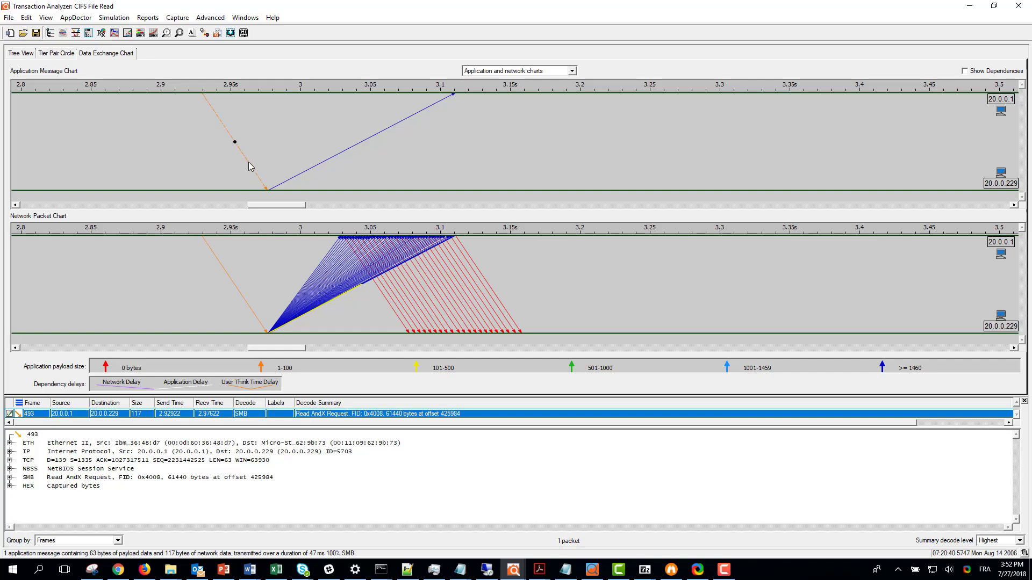
mouse_move(249, 166)
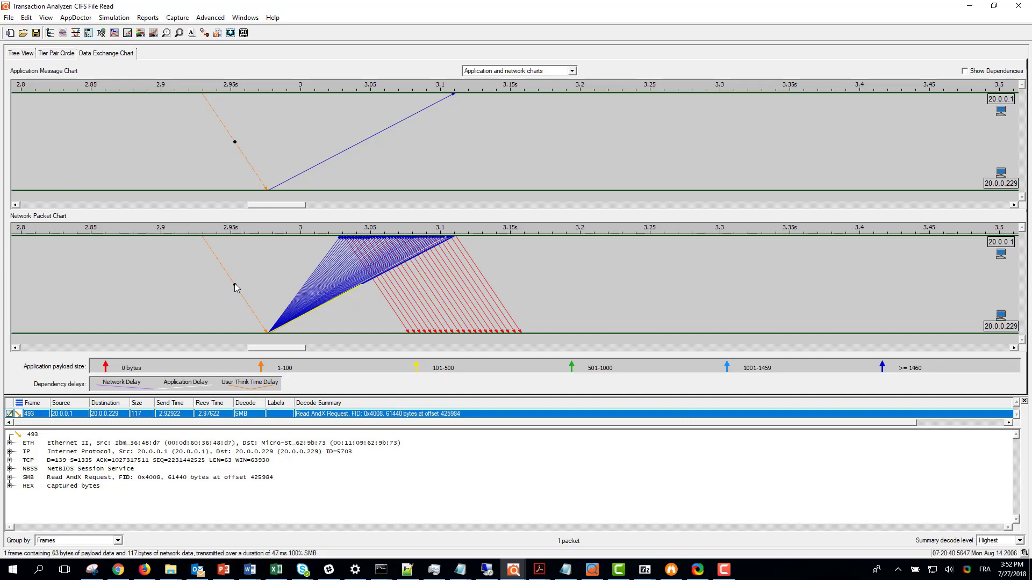
mouse_move(235, 287)
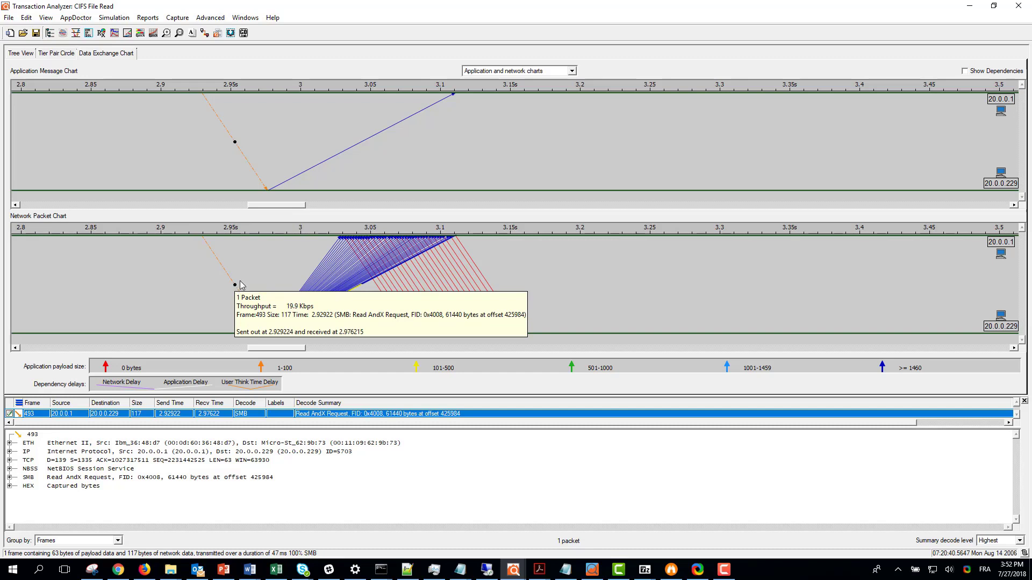
left_click(341, 152)
mouse_move(341, 152)
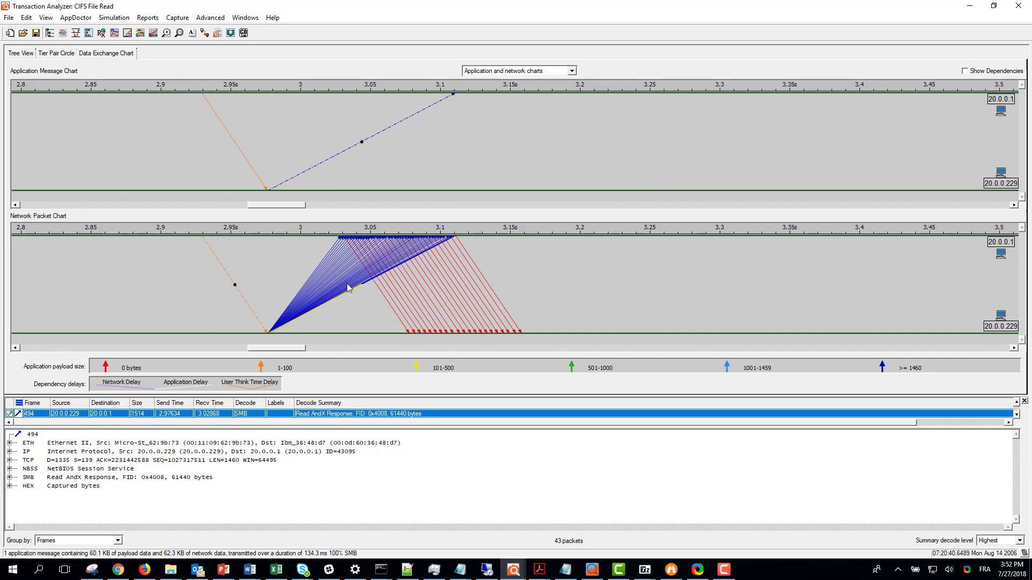
left_click(324, 263)
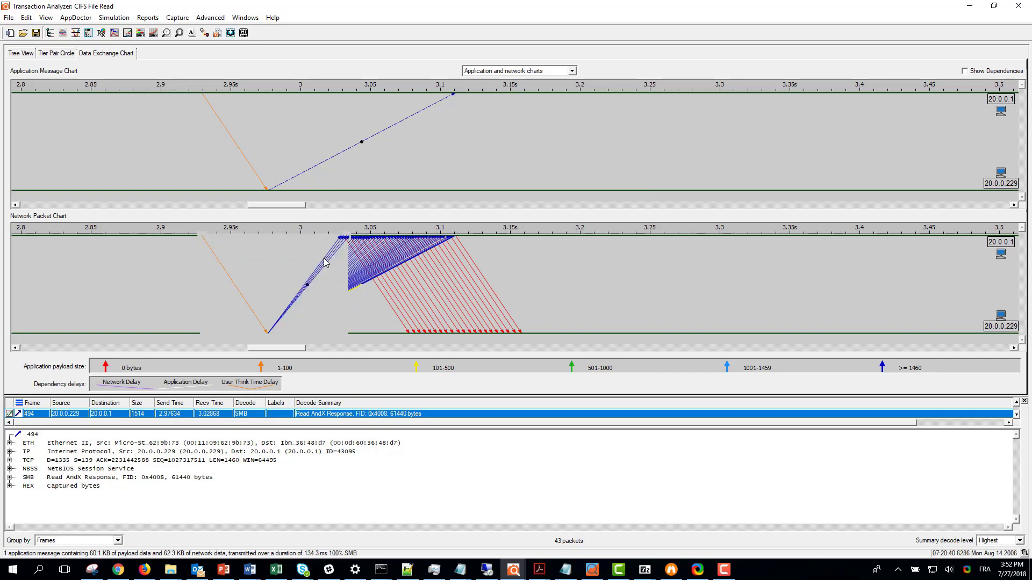
mouse_move(324, 262)
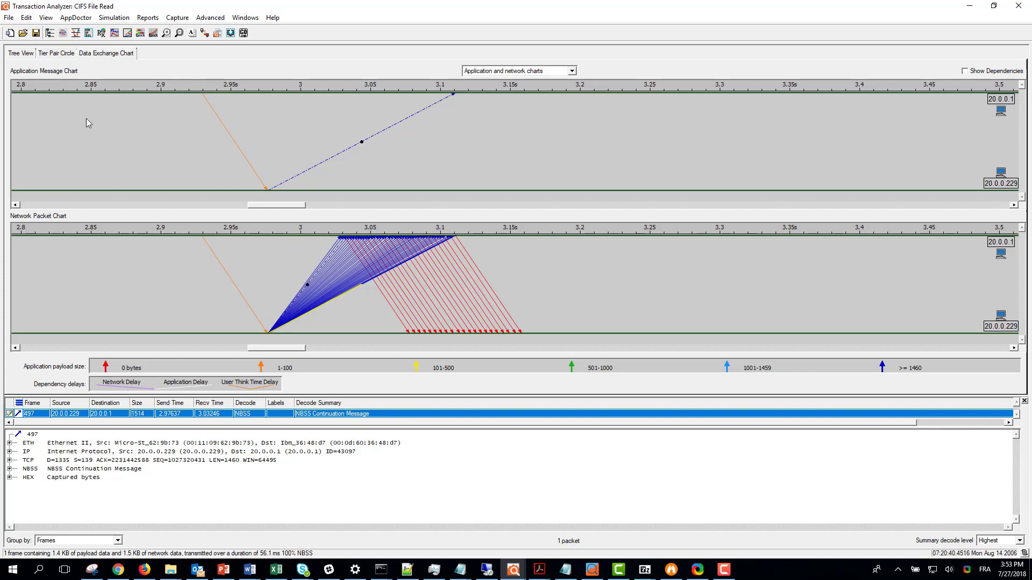
Include all excluded packets and messages again and display only the application chart for the full trace
right_click(145, 125)
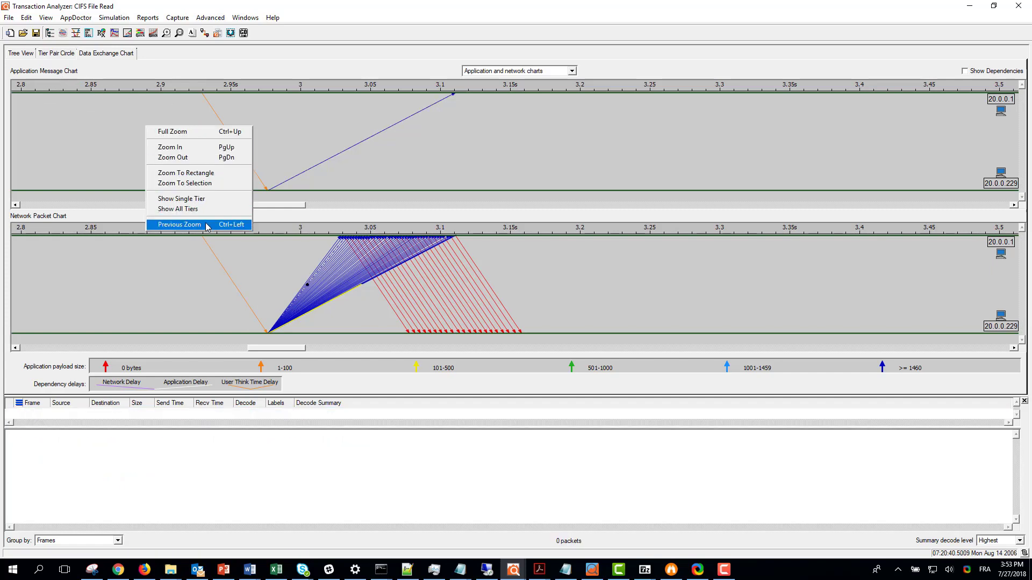
left_click(89, 105)
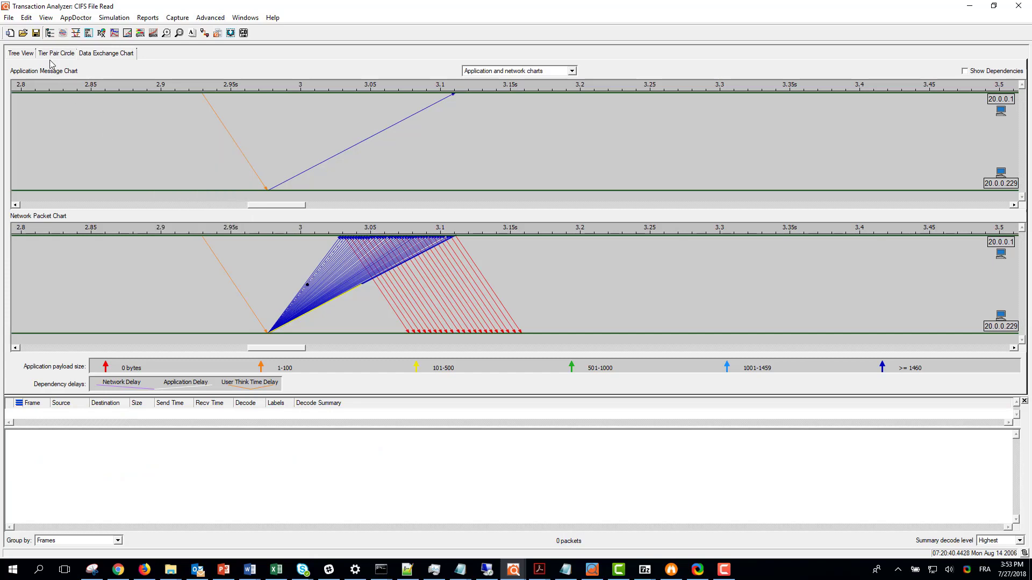
left_click(25, 17)
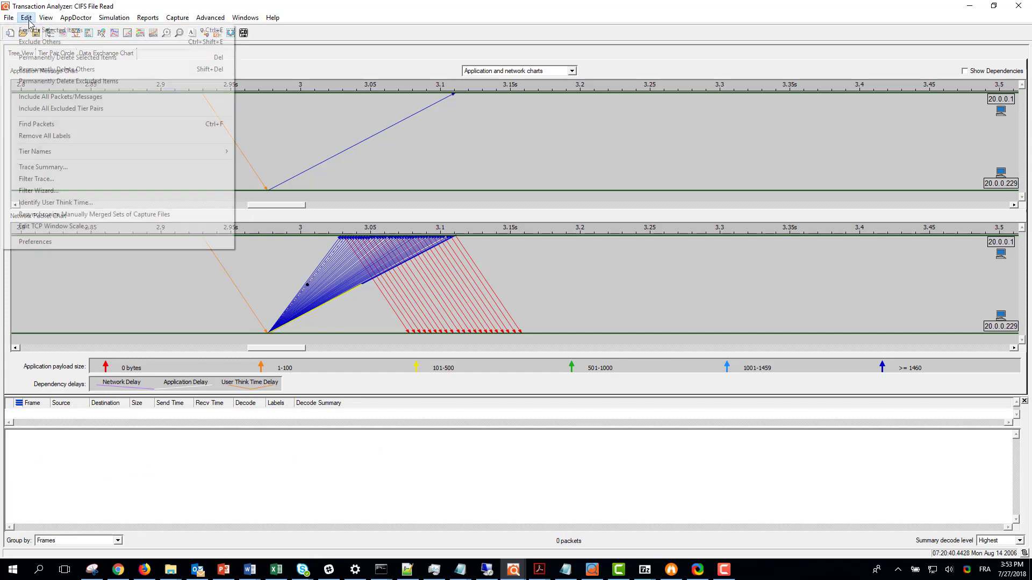
left_click(54, 96)
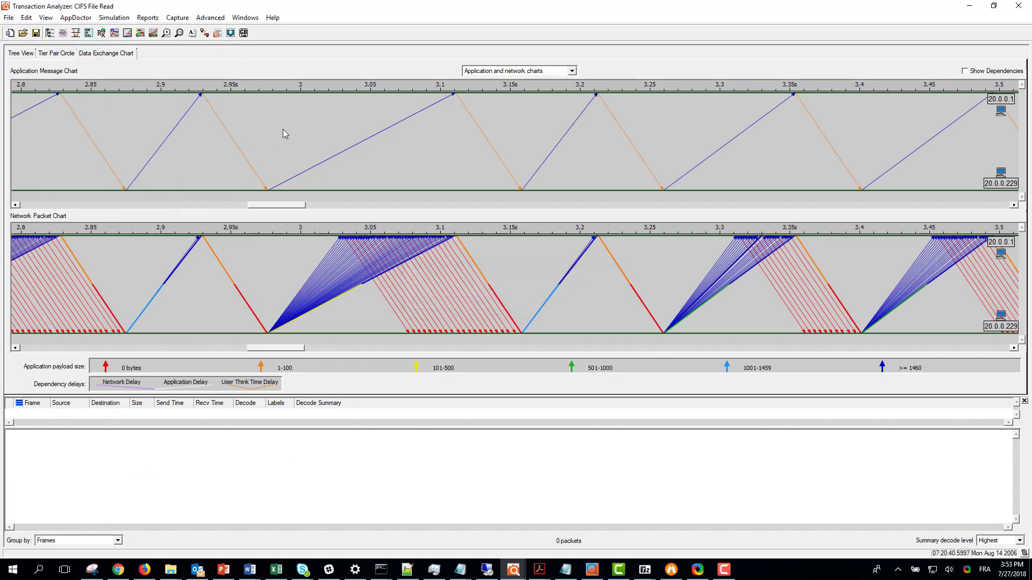
right_click(310, 122)
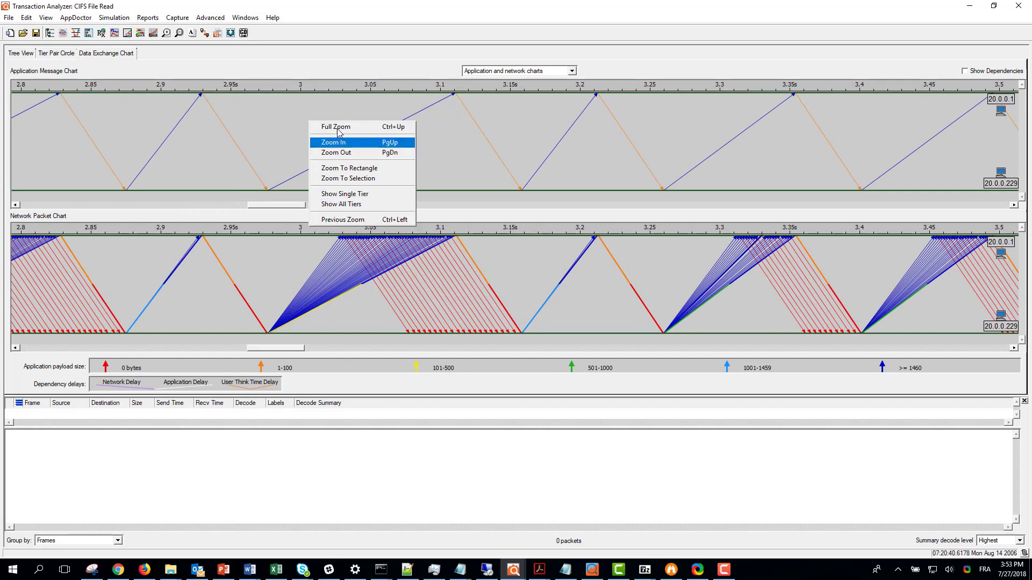
left_click(337, 128)
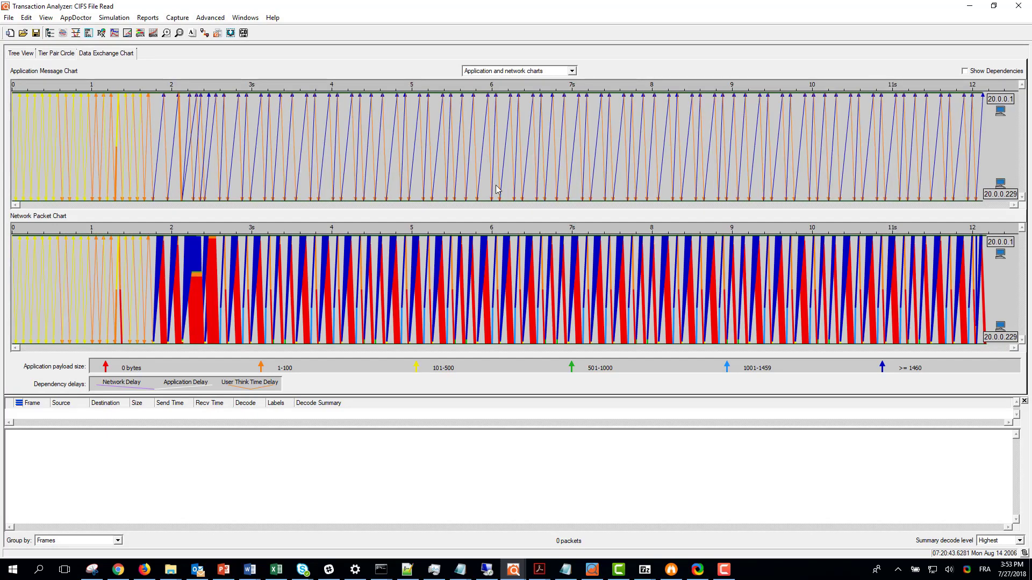
left_click(525, 73)
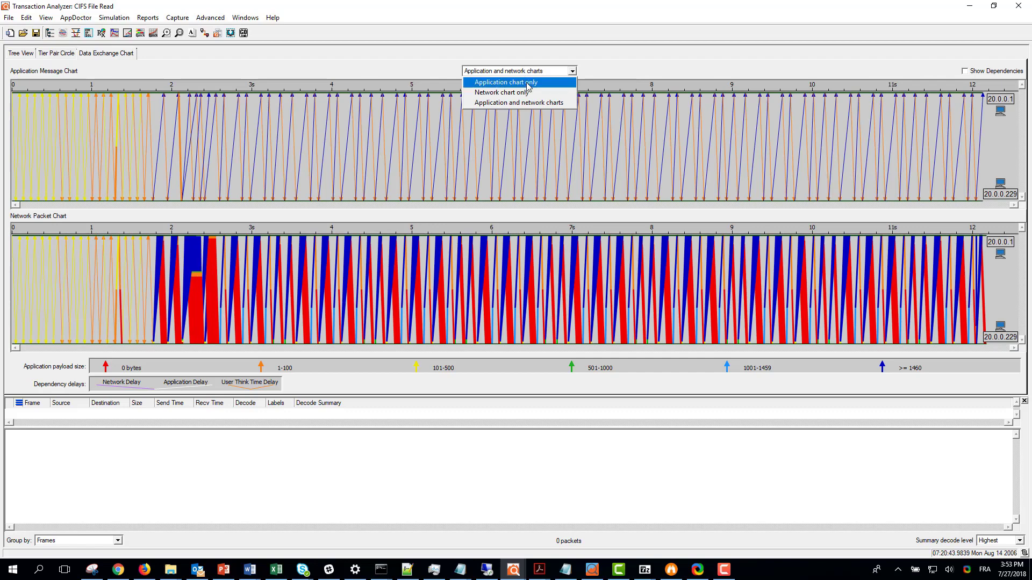
left_click(505, 82)
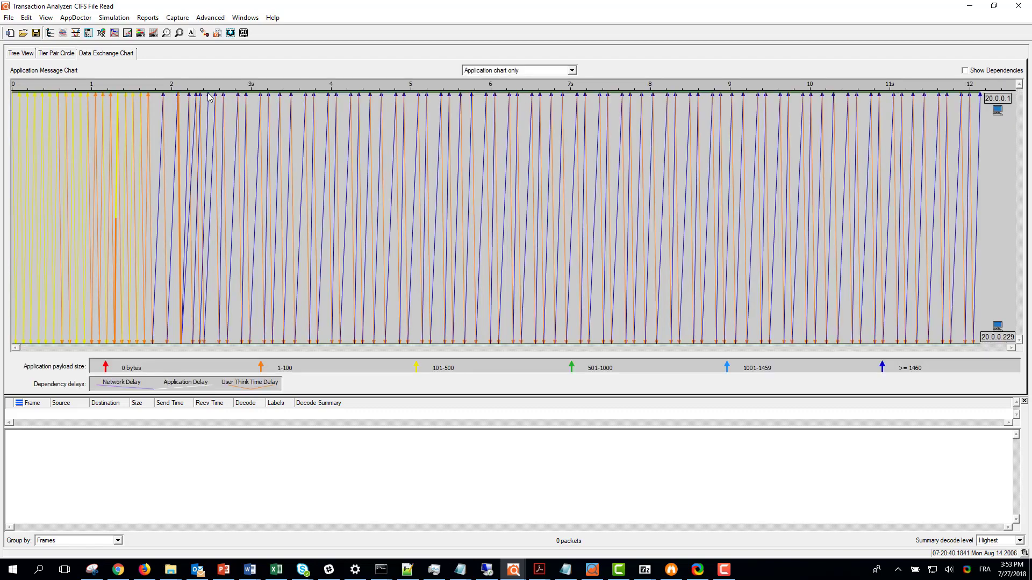
Review the AppDoctor Summary of Delays pie chart for the CIFS File Read trace and dismiss it
left_click(101, 33)
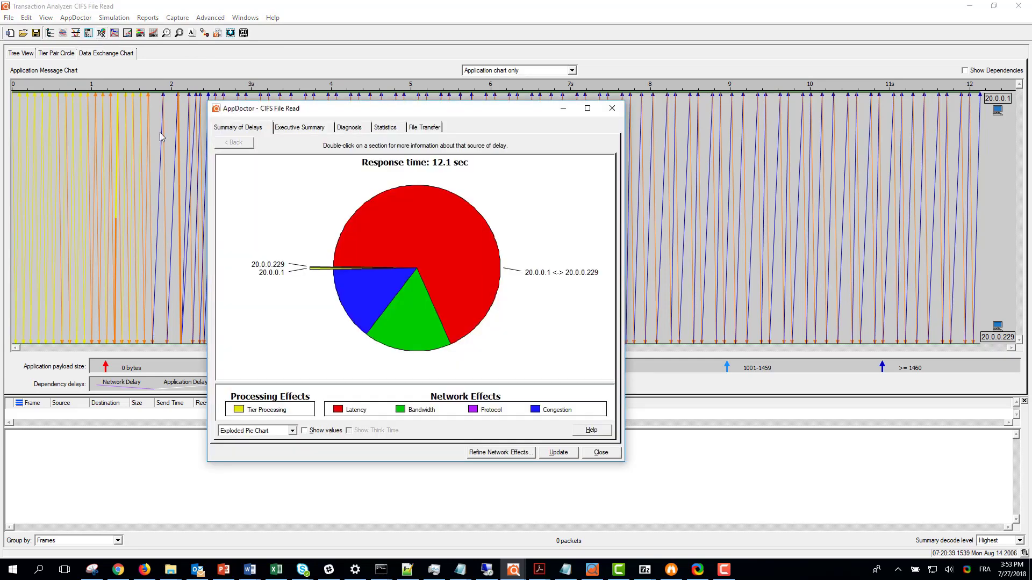
left_click_drag(346, 106, 494, 124)
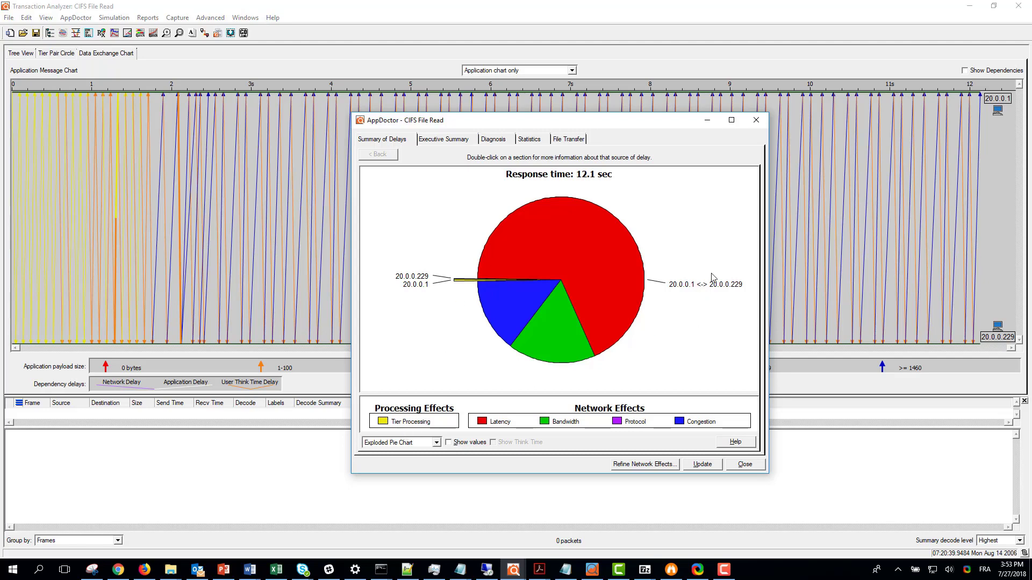
left_click(712, 124)
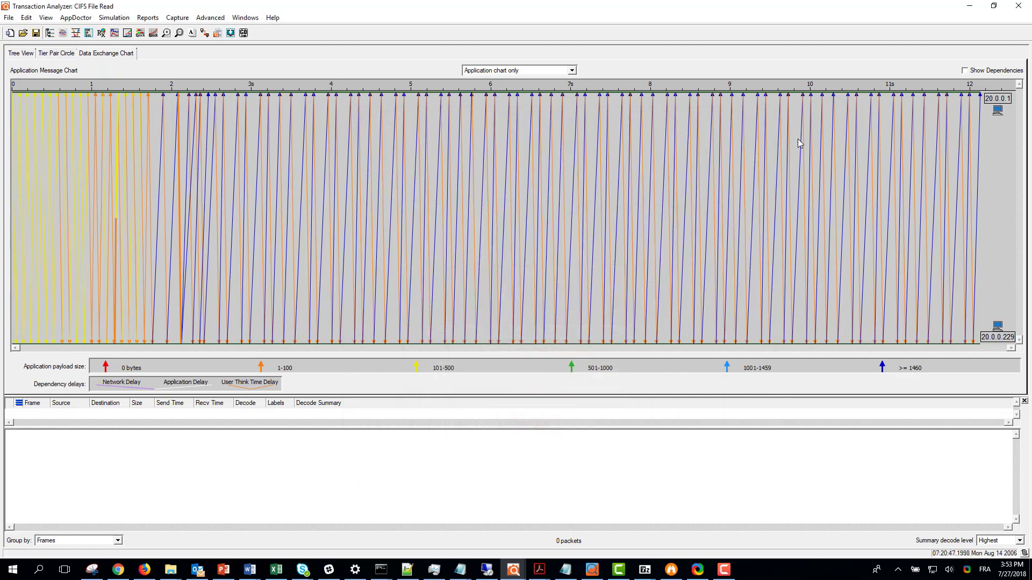
Show dependencies in the application chart and inspect the delay between the Read AndX request received at about 3.54 s and its response
left_click(965, 71)
right_click(284, 116)
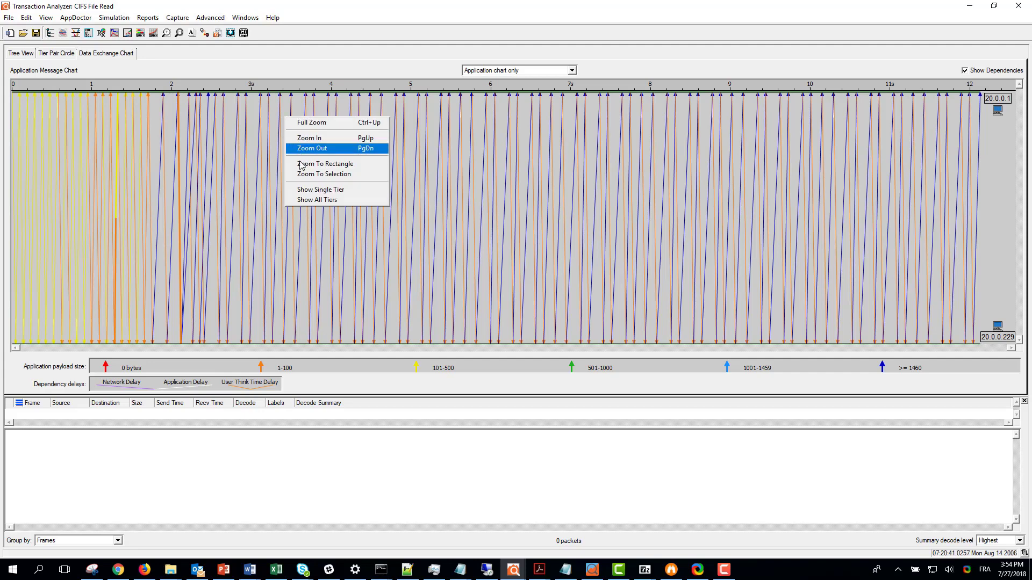
left_click(300, 167)
left_click_drag(287, 87, 301, 347)
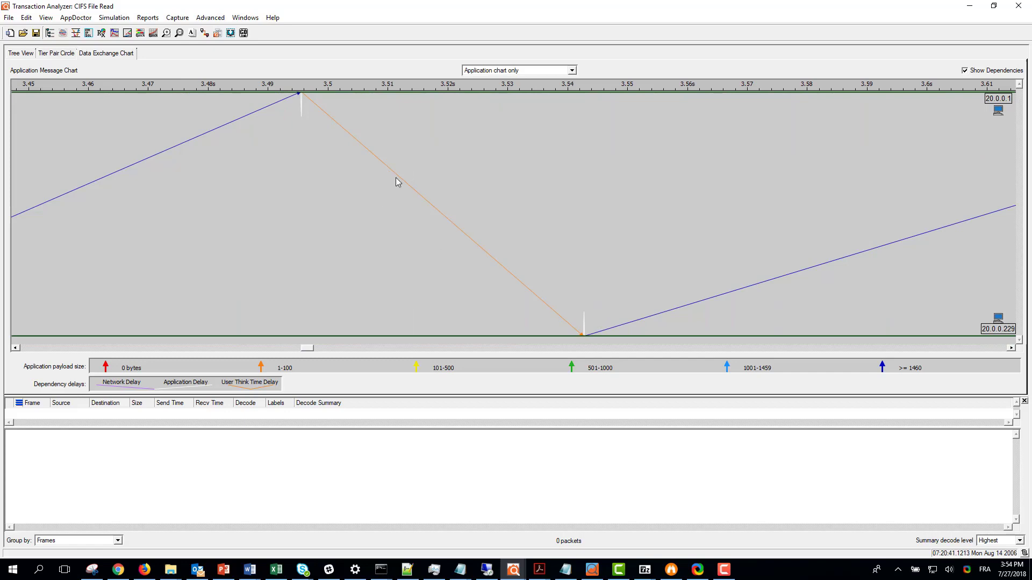
left_click(585, 324)
mouse_move(586, 326)
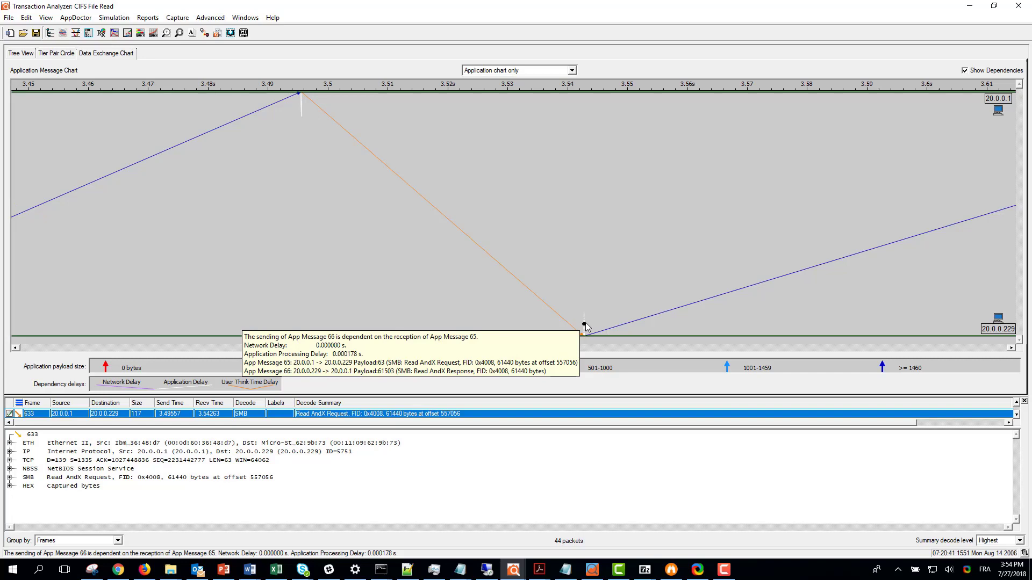
right_click(543, 211)
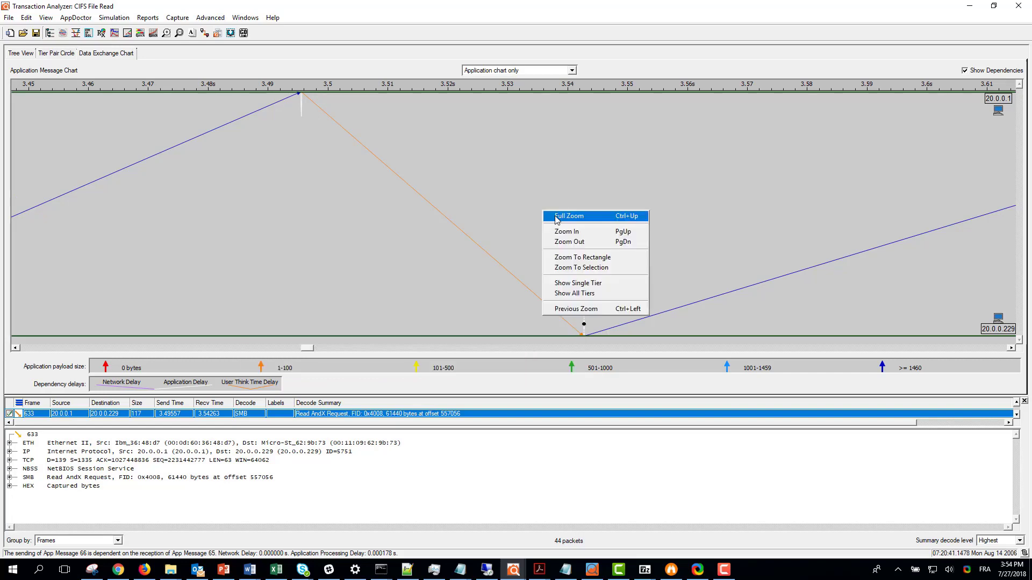
left_click(557, 216)
Check the bandwidth and latency of the link between the two sites in AppDoctor's Refine Network Effects settings
left_click(101, 33)
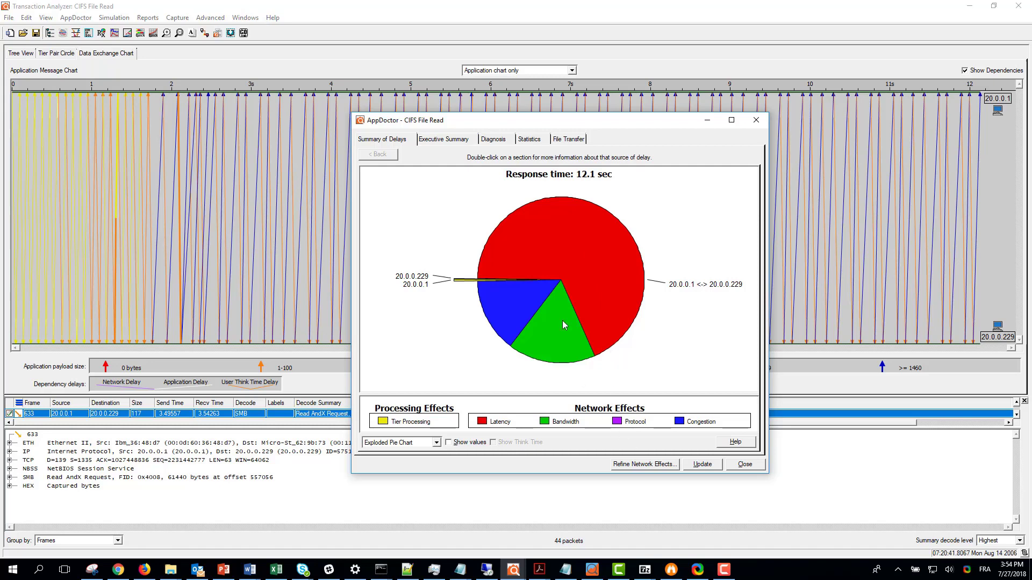
left_click(633, 466)
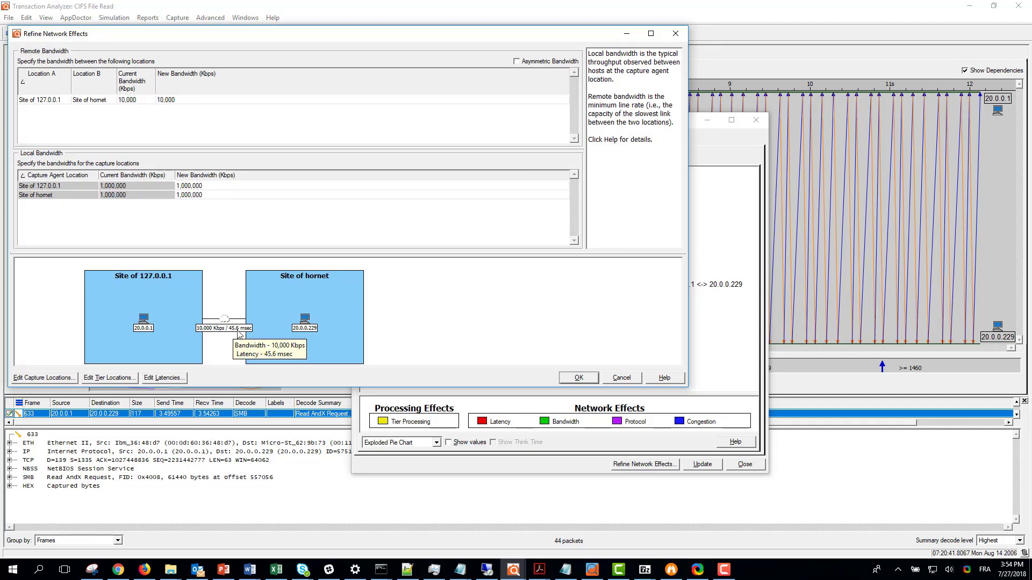
mouse_move(249, 333)
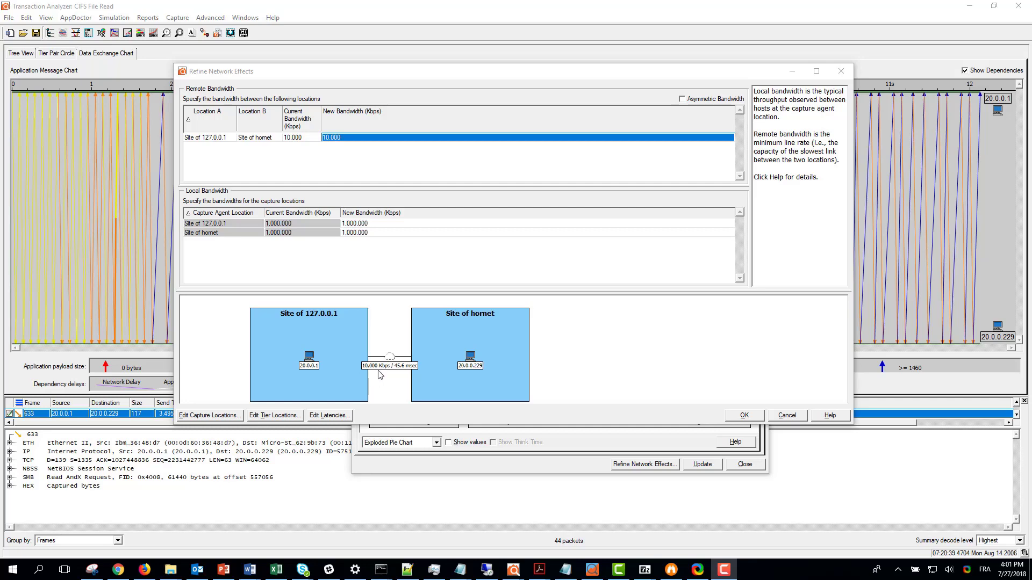
Try 1 Gbps as the remote bandwidth between the two sites, set it back to 10 Mbps and accept the network effects
left_click(354, 139)
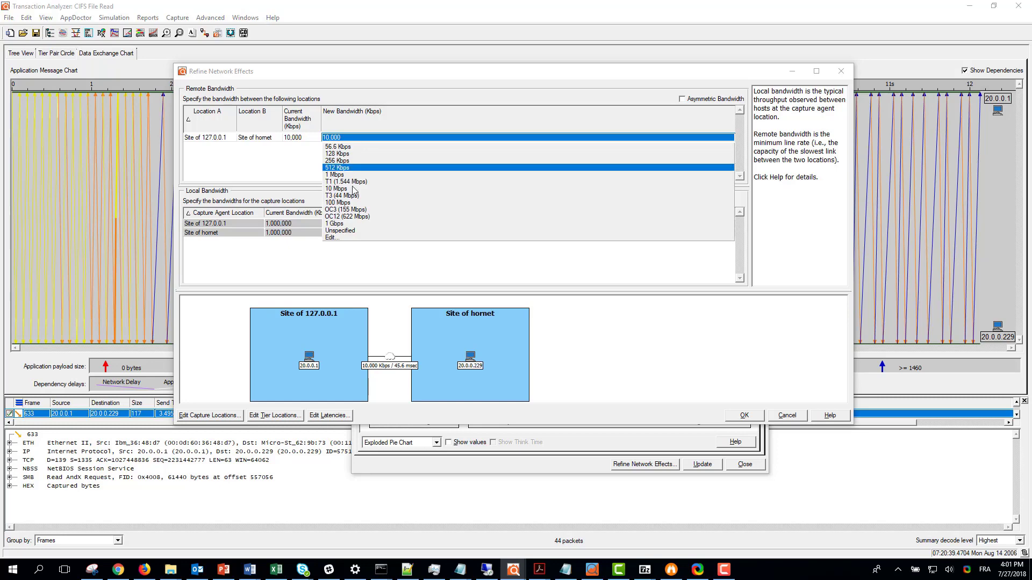
left_click(344, 225)
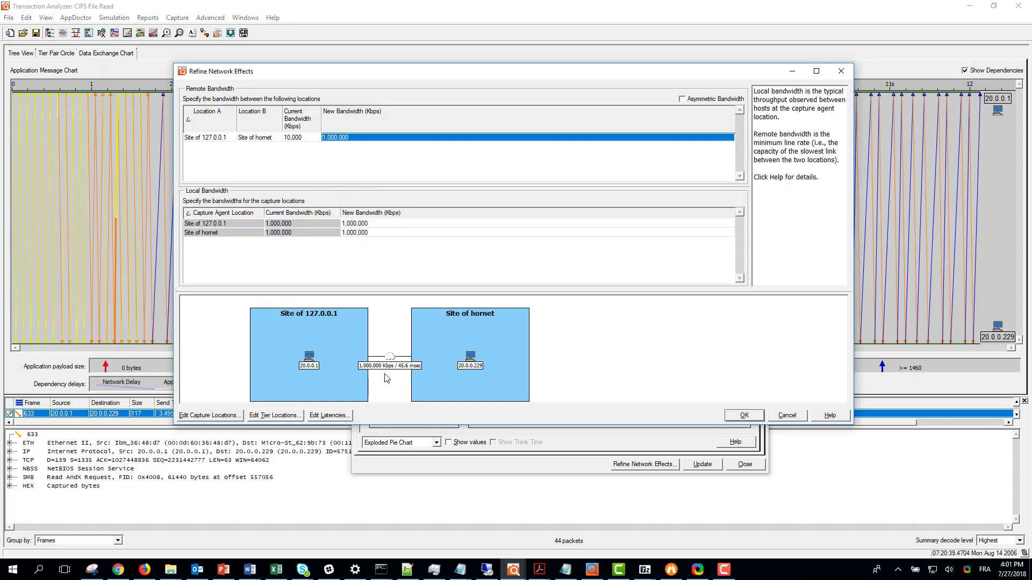
left_click(339, 138)
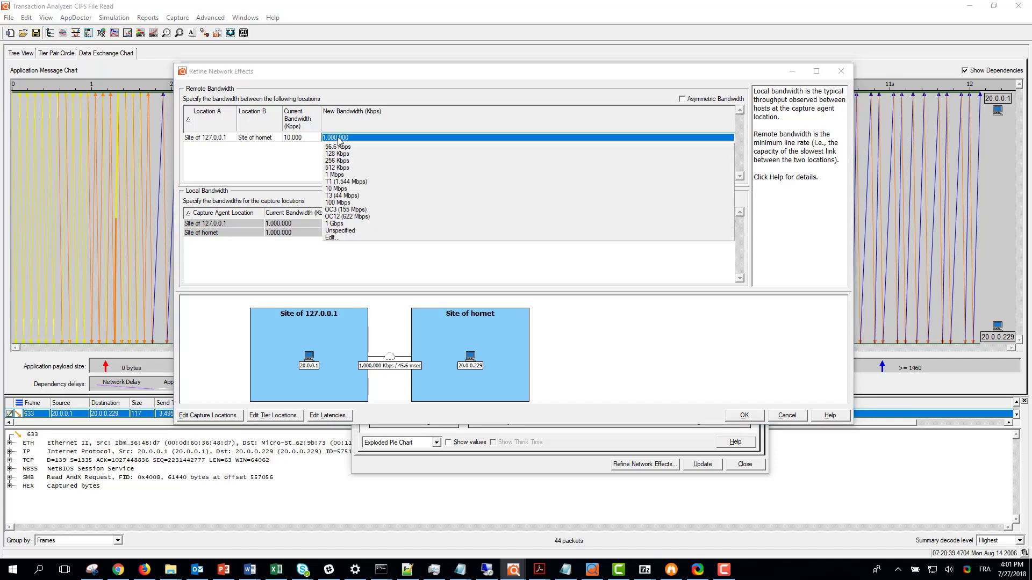
left_click(338, 189)
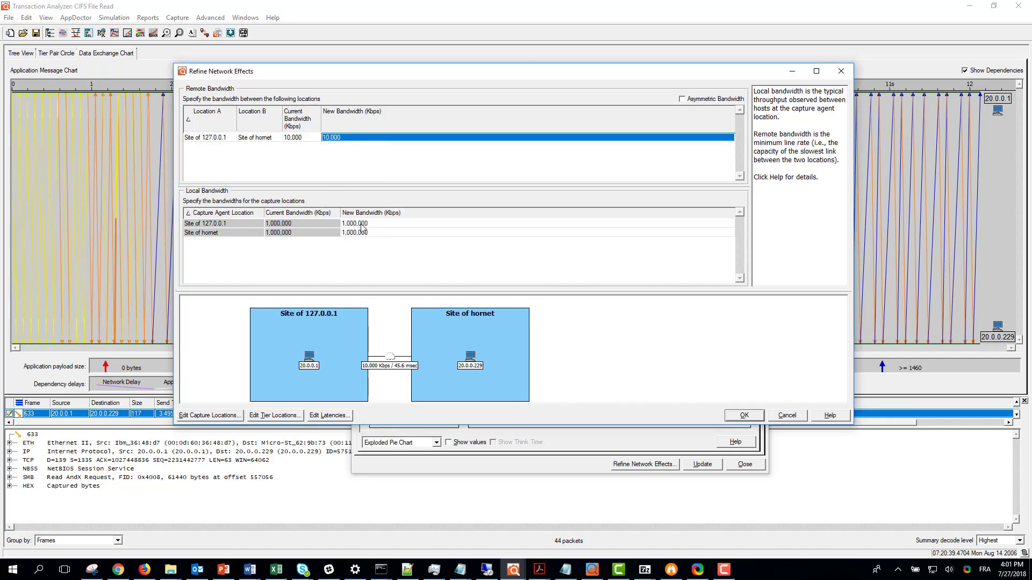
left_click(745, 415)
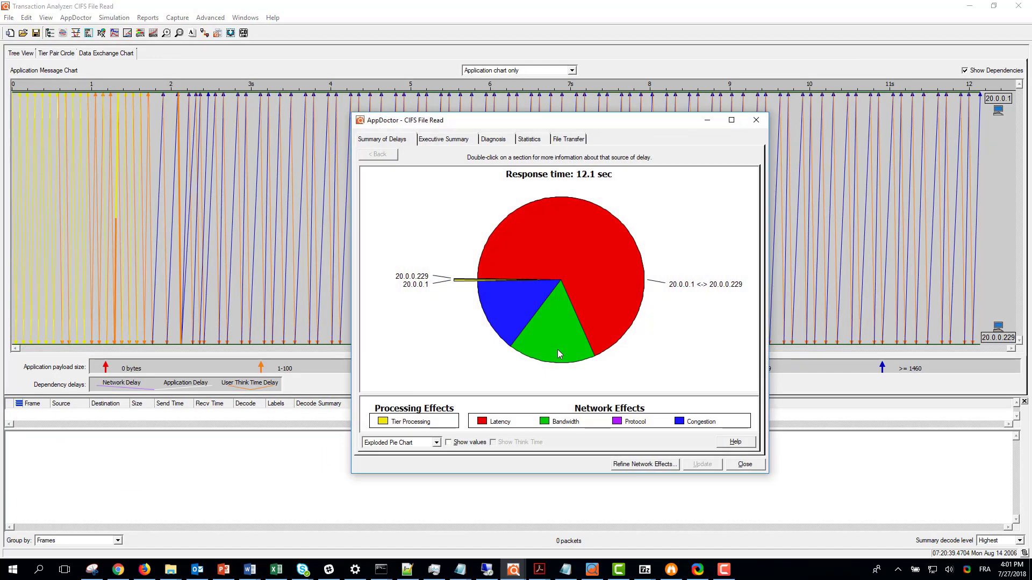
Open the details of the latency slice in the delay pie chart, review the Application Turns graph and close AppDoctor
mouse_move(556, 243)
double_click(542, 240)
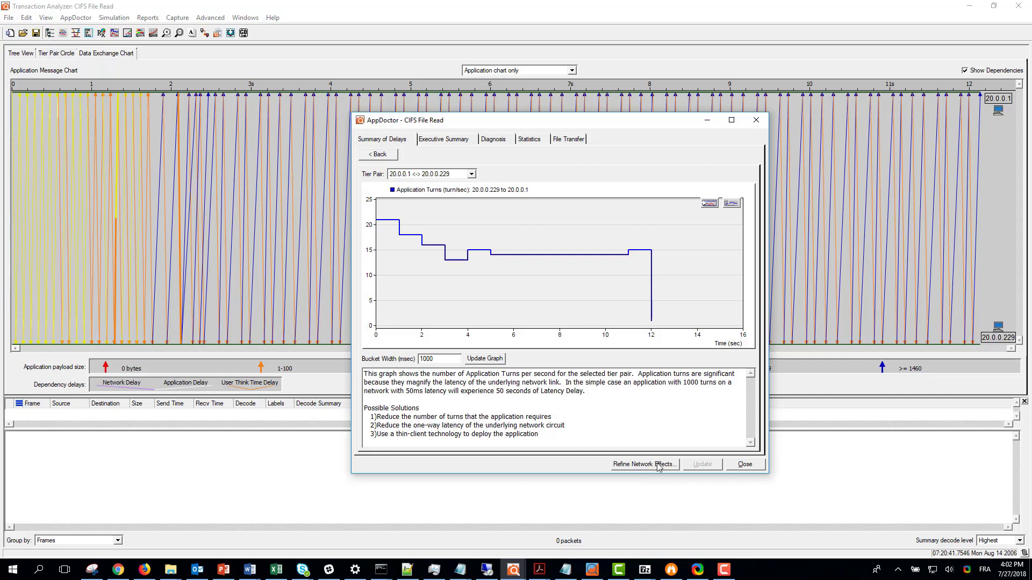
left_click(744, 464)
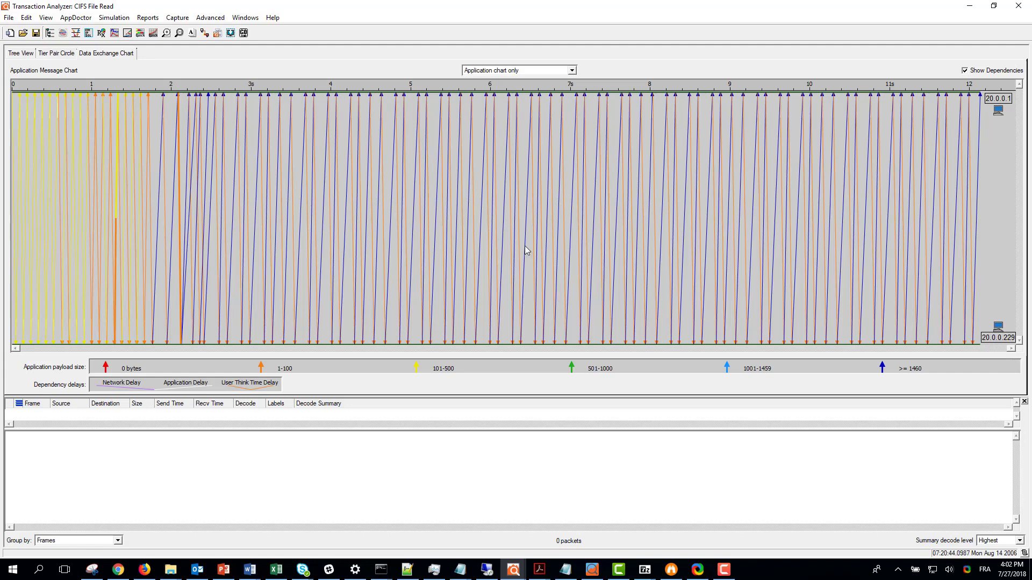
Reopen AppDoctor for the CIFS file read and examine the bandwidth, congestion and protocol effects in the Summary of Delays pie chart
mouse_move(518, 225)
left_click(513, 570)
left_click(533, 513)
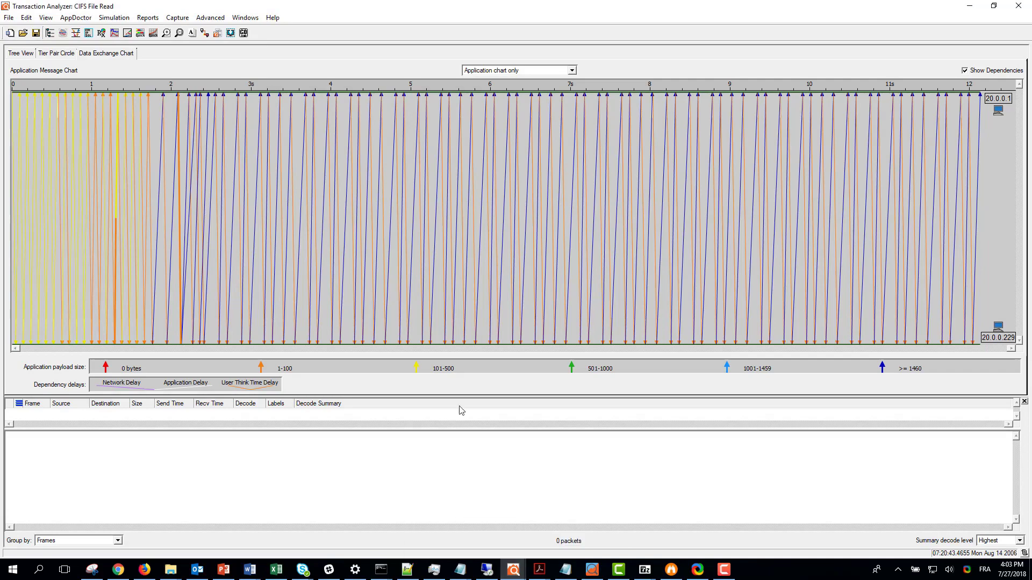
left_click(102, 32)
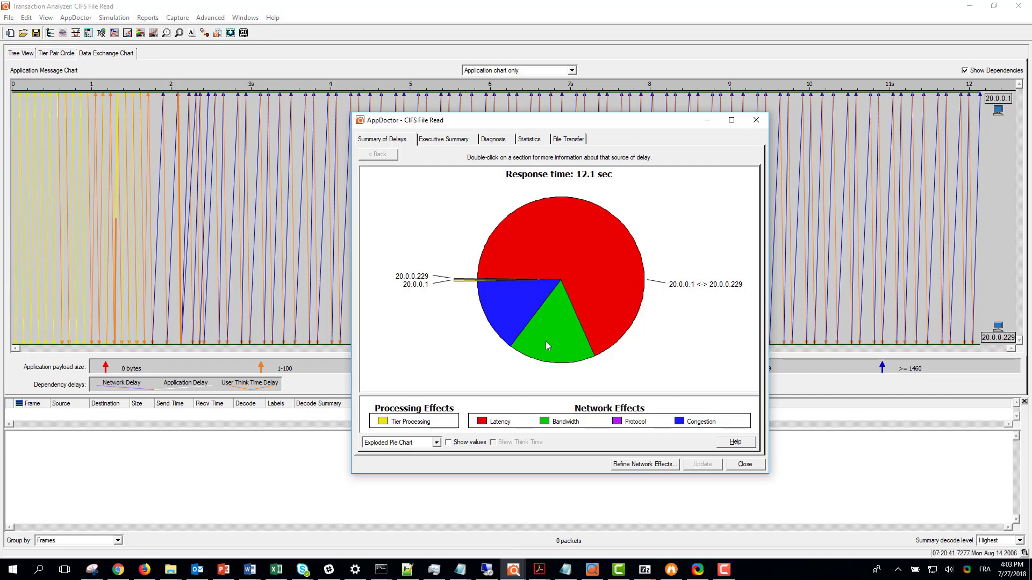
mouse_move(546, 342)
mouse_move(502, 325)
mouse_move(621, 421)
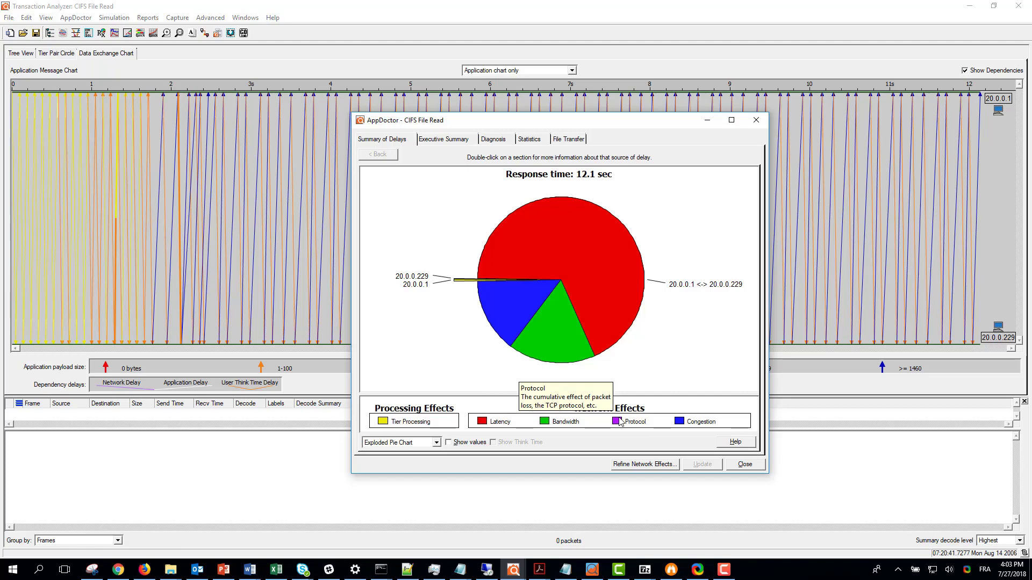
Review AppDoctor's statistics on latency, bandwidth, congestion and TCP effects between the two hosts, and close AppDoctor
left_click(529, 139)
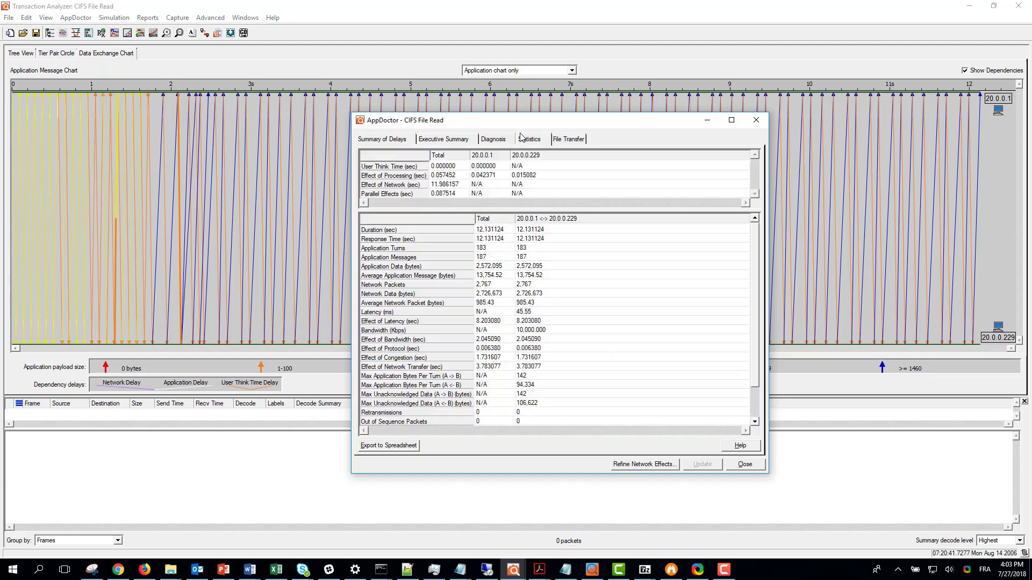
scroll(500, 352, "down", 2)
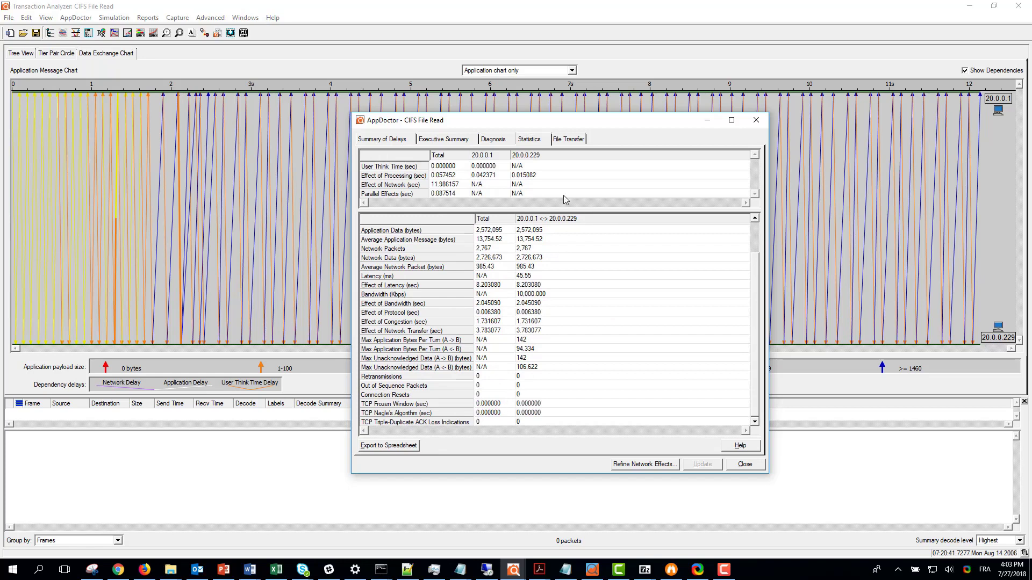
left_click(746, 465)
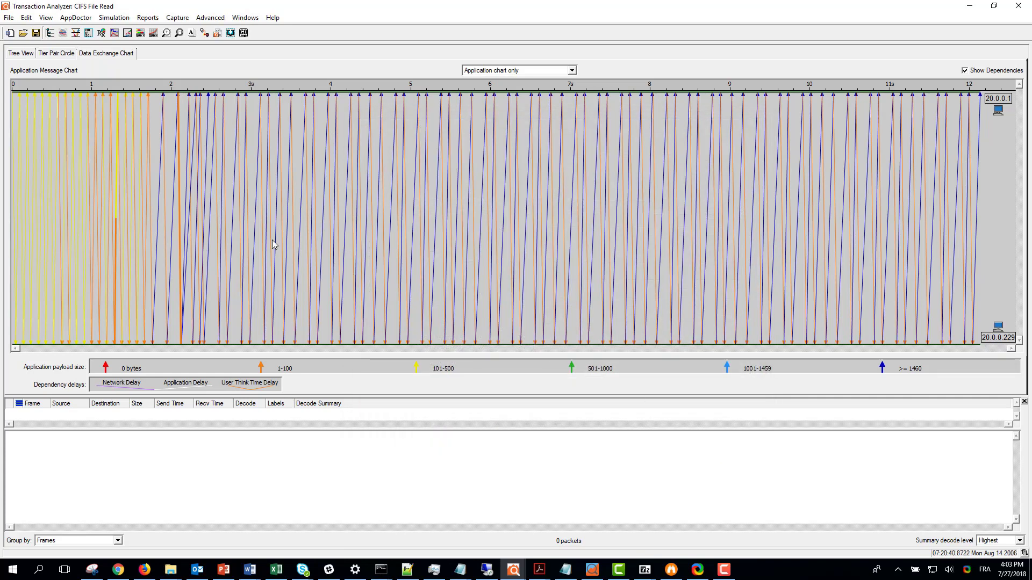
Open the QuickPredict Bar Chart and add a Network at Time of Capture scenario beside the LAN Environment
mouse_move(273, 244)
left_click(141, 35)
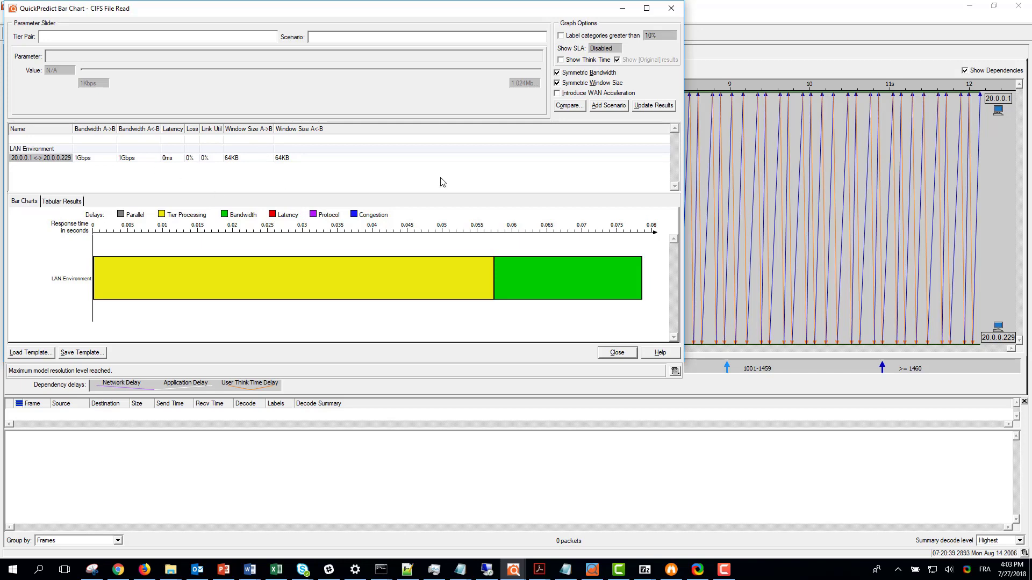
left_click(607, 107)
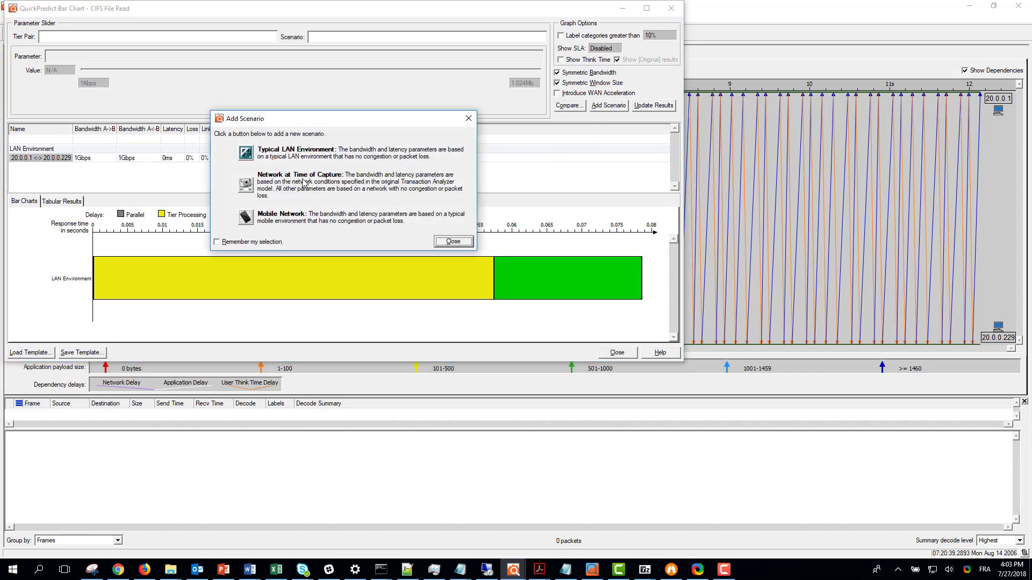
left_click(251, 186)
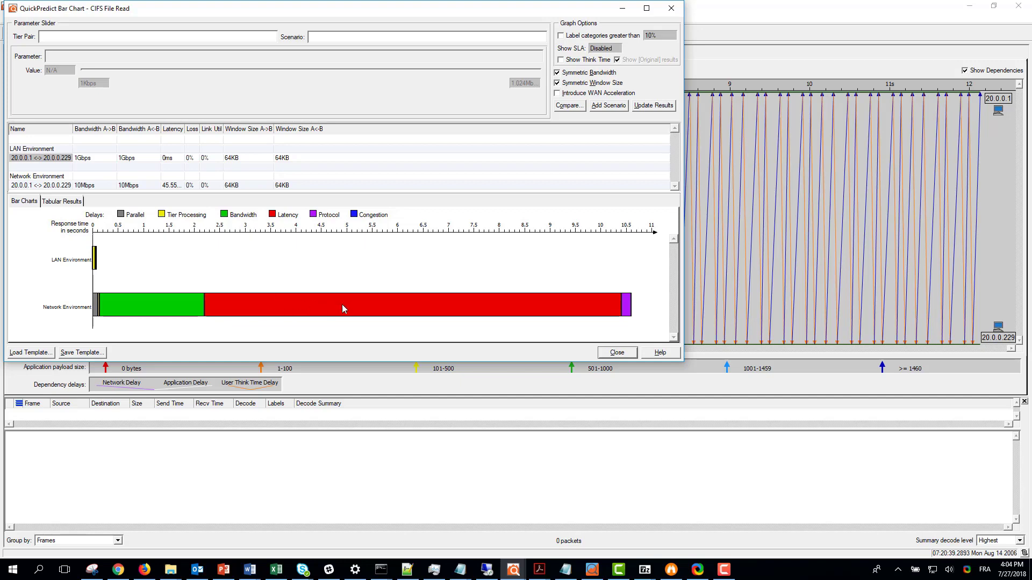
Put the Network Environment scenario's latency on the parameter slider and try lowering it to 4 ms
right_click(175, 188)
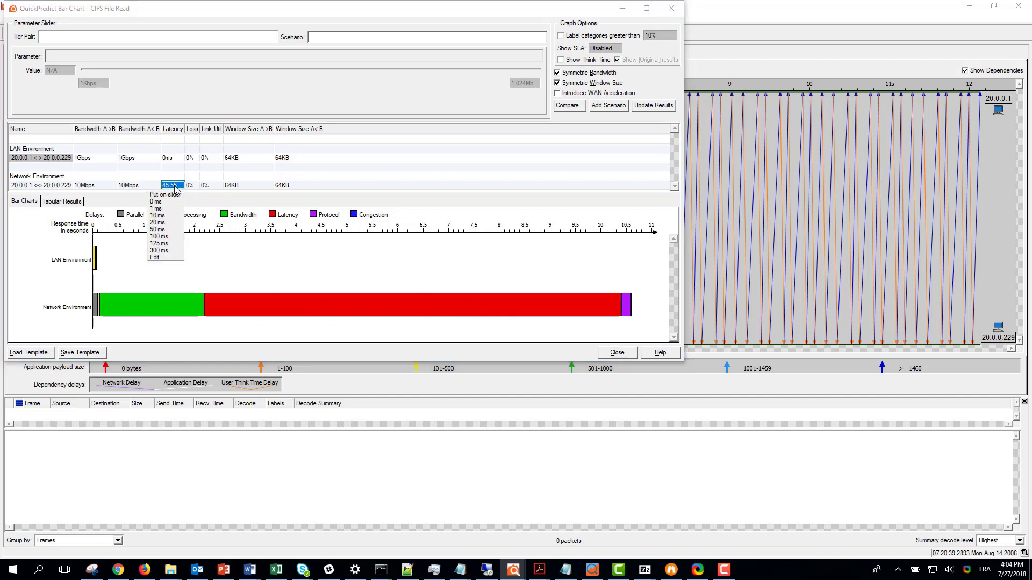
left_click(168, 195)
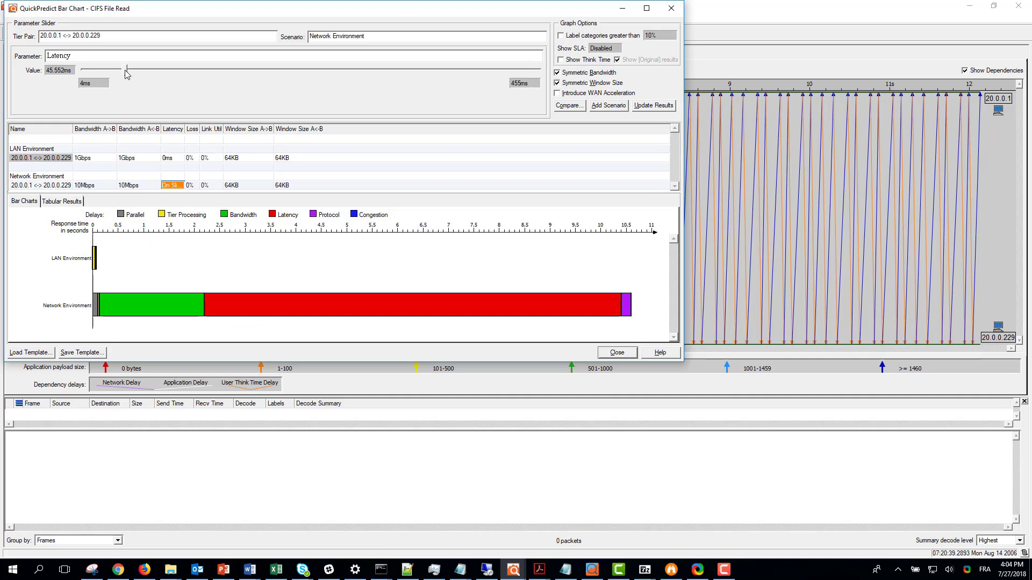
left_click_drag(127, 73, 85, 72)
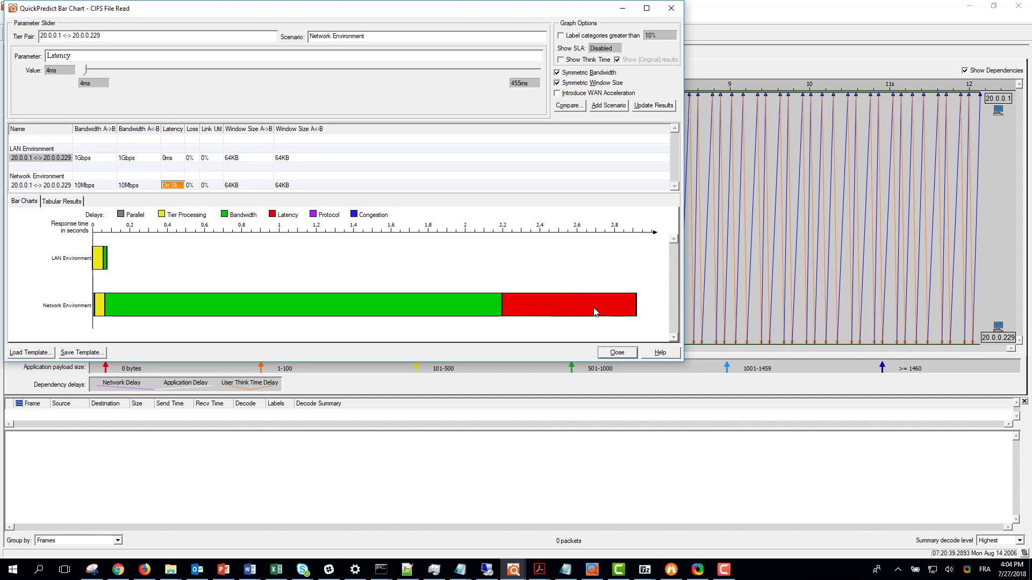
Set the latency slider's minimum to 1 ms and try a 1 ms latency for the Network Environment
left_click(92, 84)
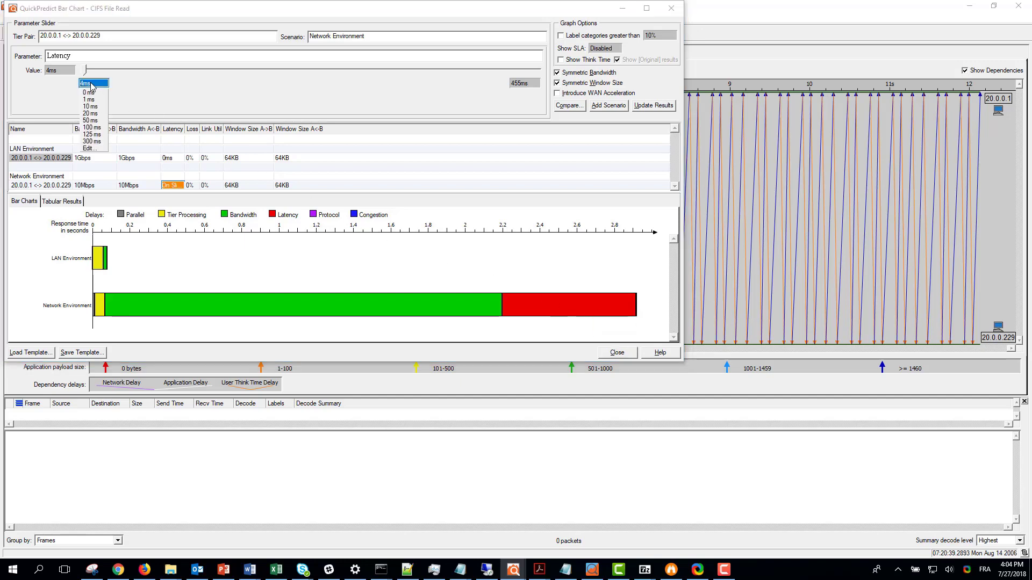
left_click(93, 99)
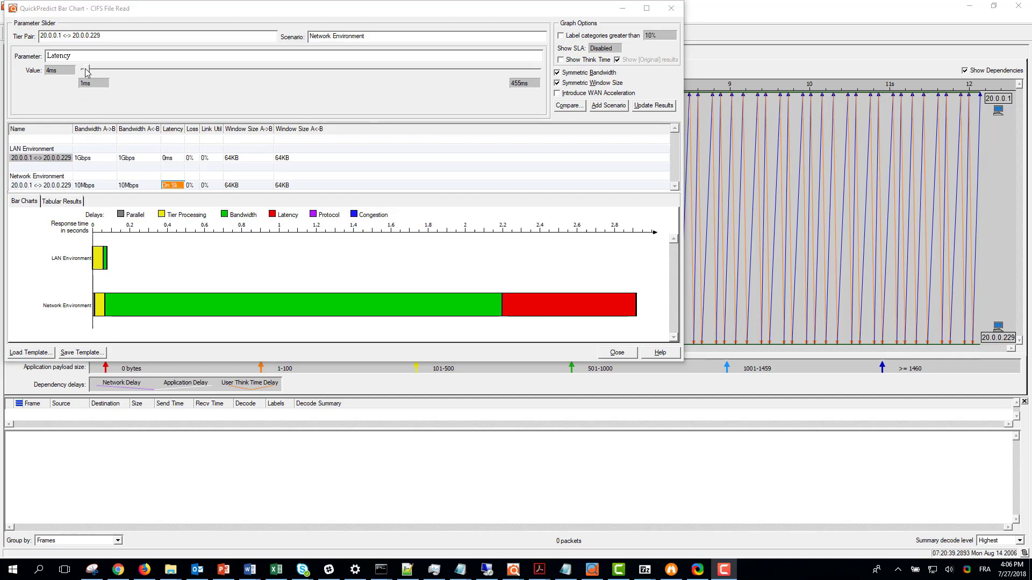
left_click_drag(87, 71, 76, 69)
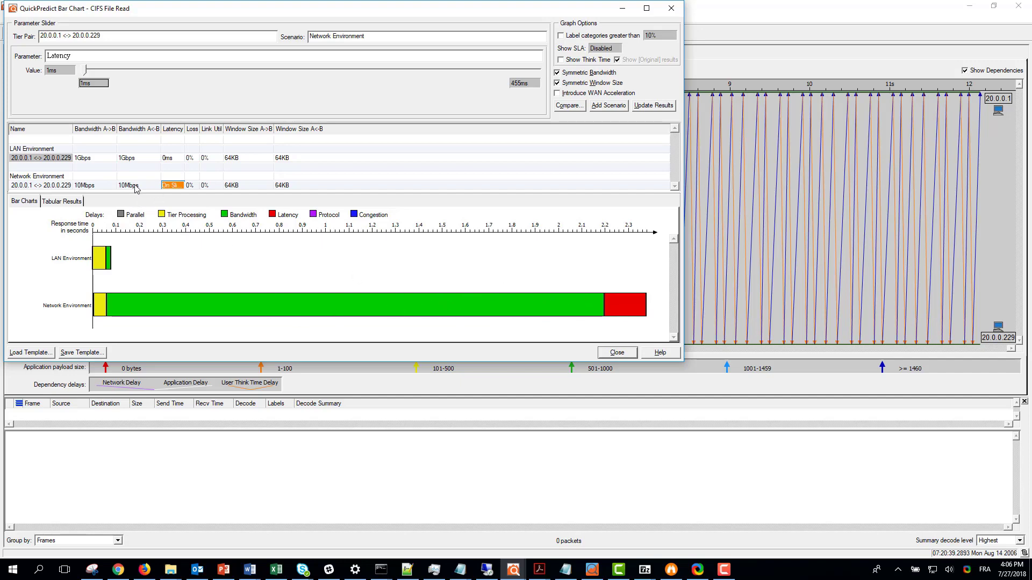
Set the Network Environment scenario's latency to 45 ms and update the predicted results
left_click(172, 186)
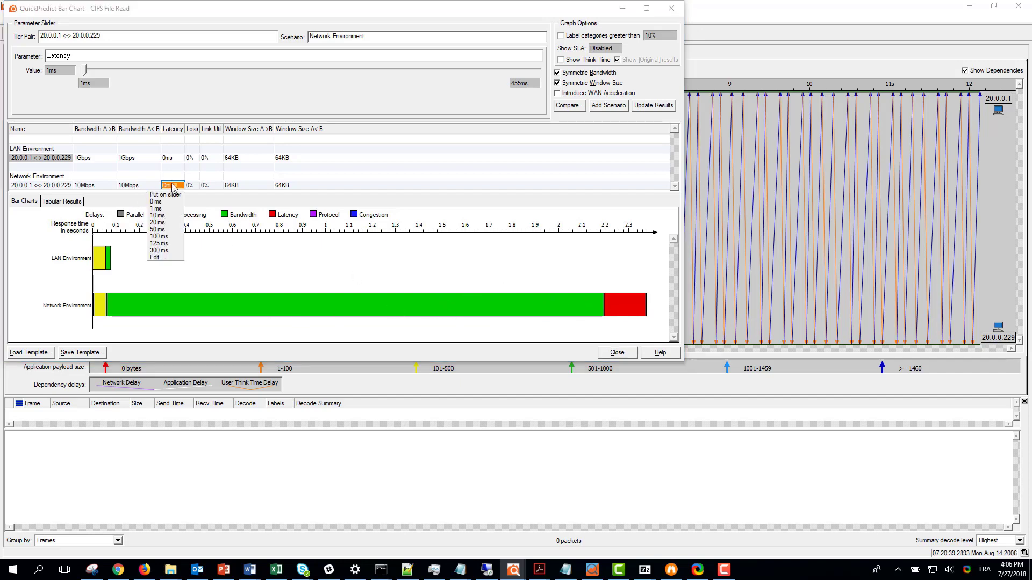
left_click(157, 257)
type("45")
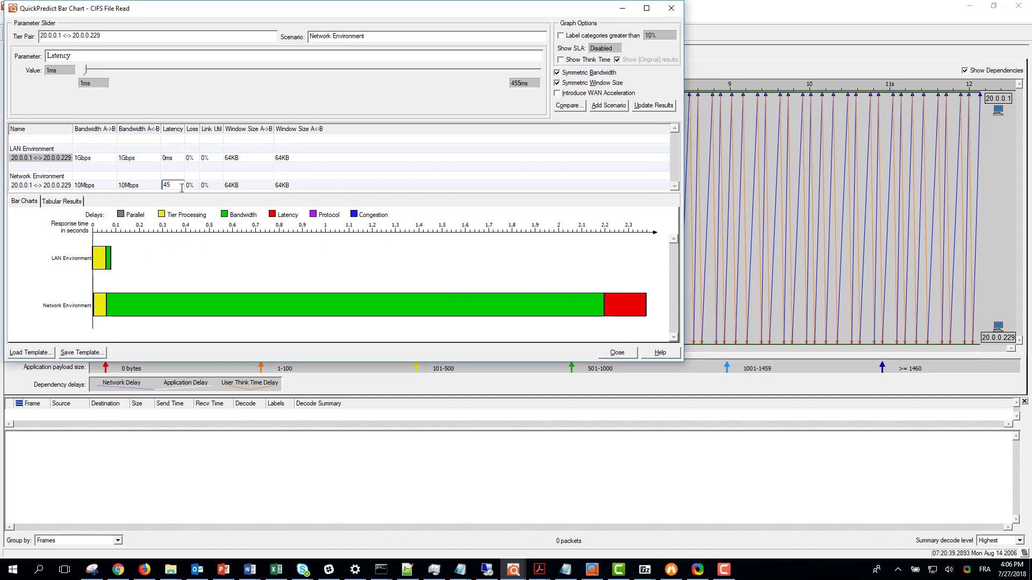
key("Return")
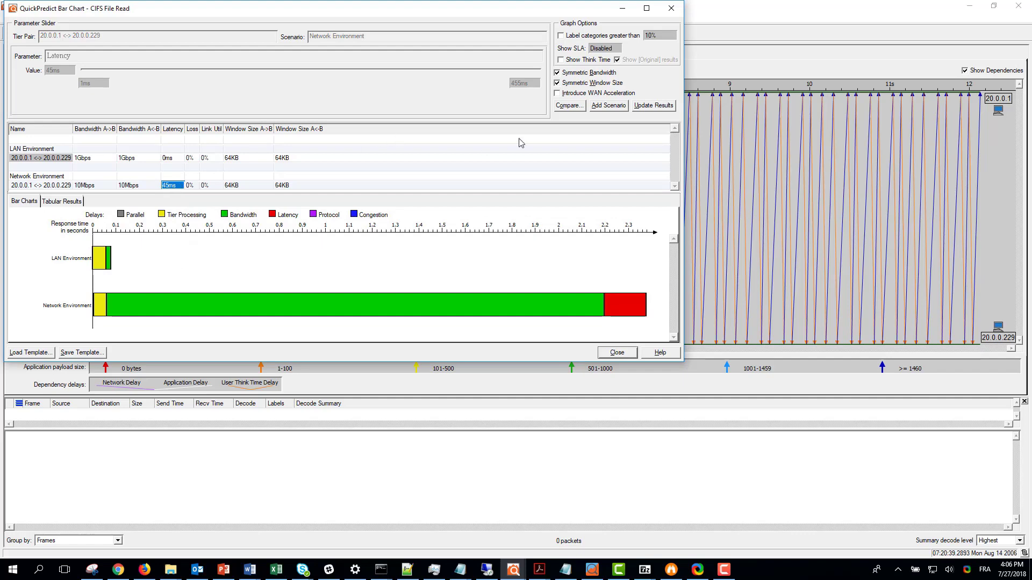
left_click(659, 105)
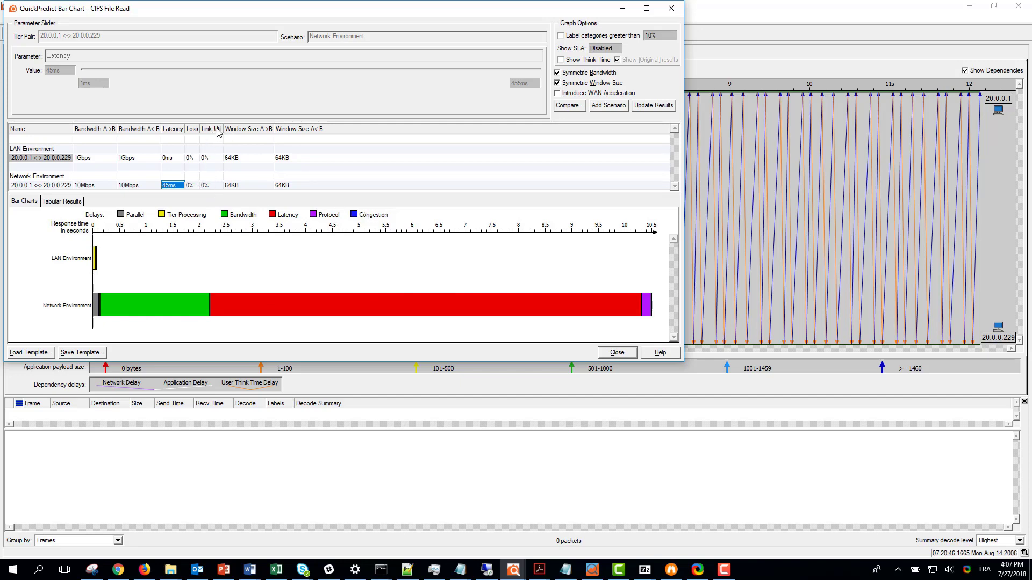
Set the Network Environment scenario's link utilization to 50% and update the predicted results
left_click(209, 187)
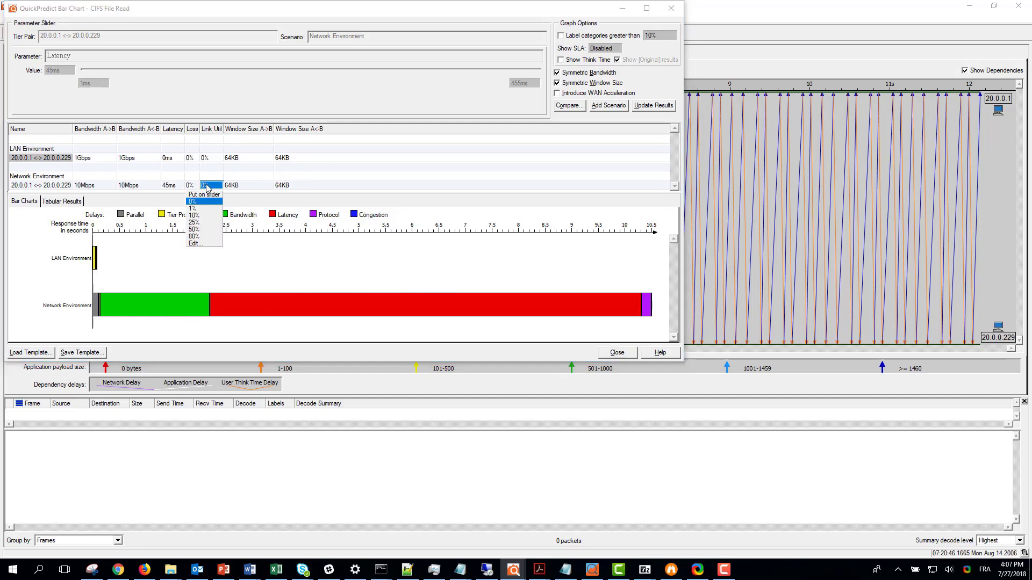
left_click(203, 233)
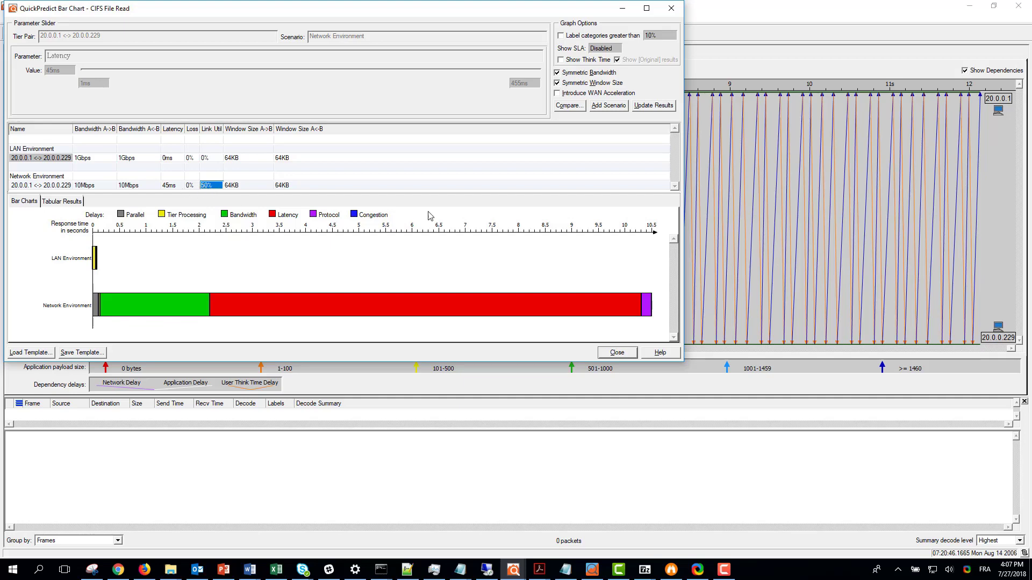
left_click(662, 108)
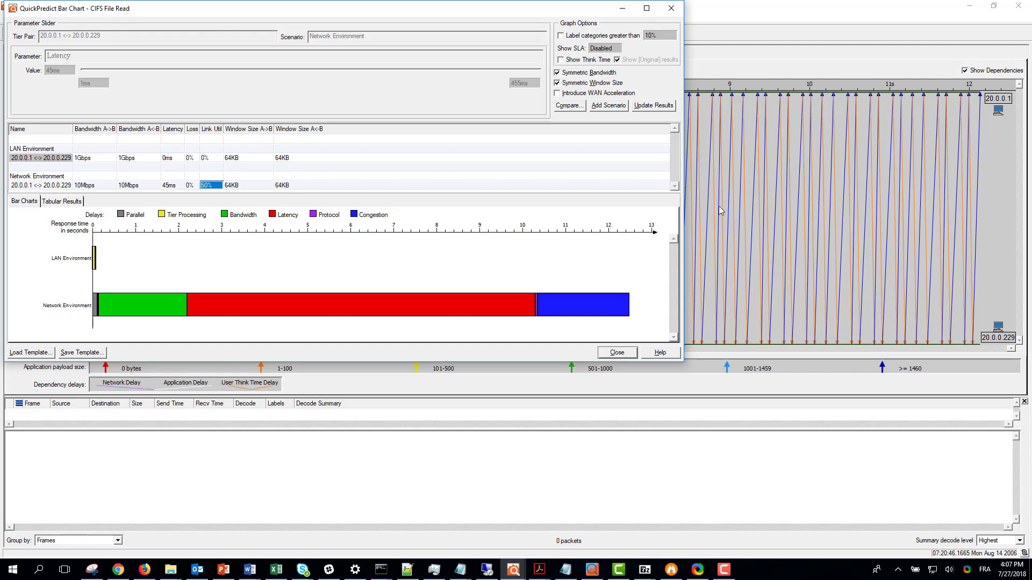
Compare AppDoctor's delay pie chart with the Network Environment bar in QuickPredict, close QuickPredict and return to the application message chart
left_click(753, 69)
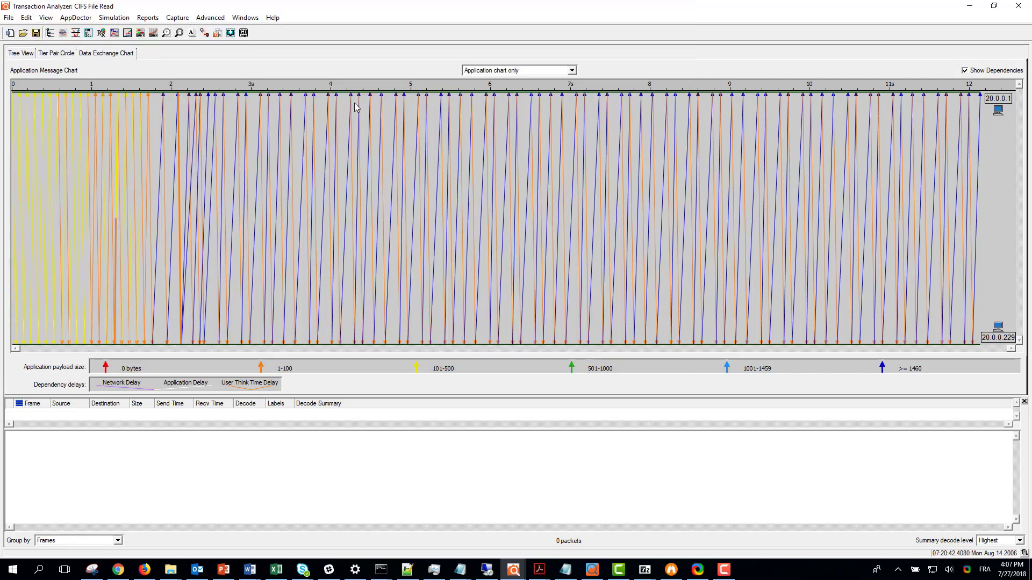
left_click(101, 32)
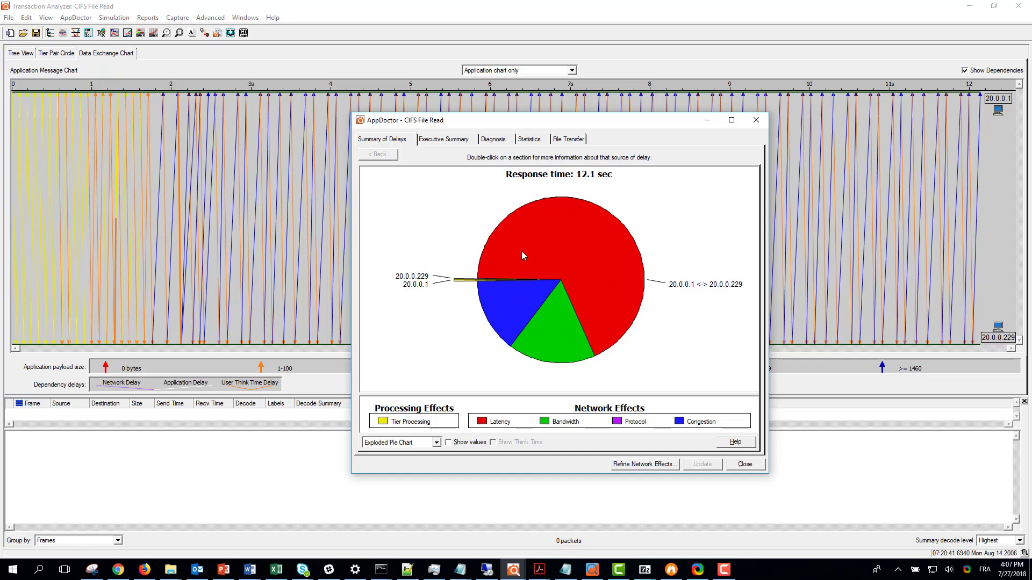
left_click(140, 33)
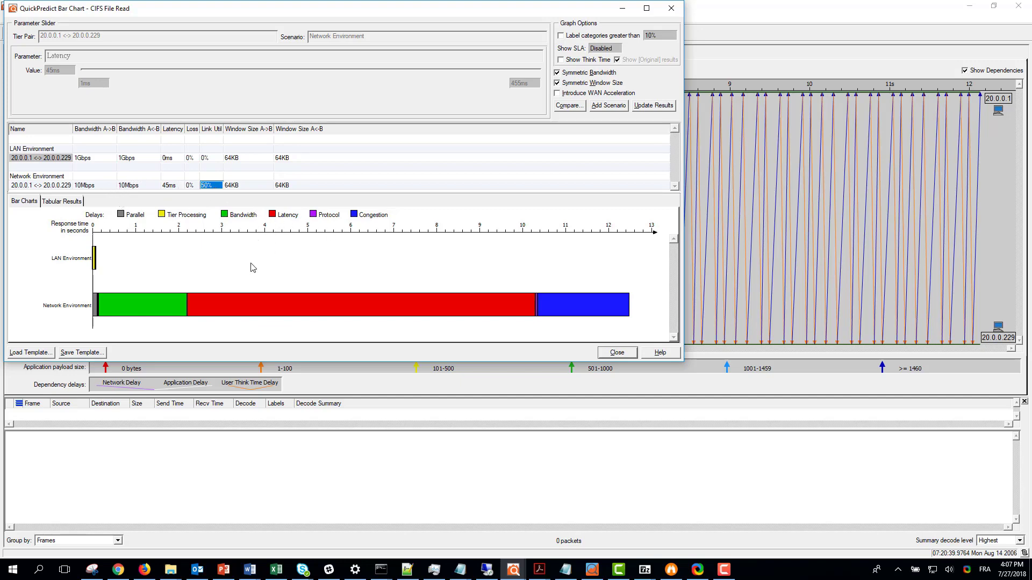
left_click(616, 353)
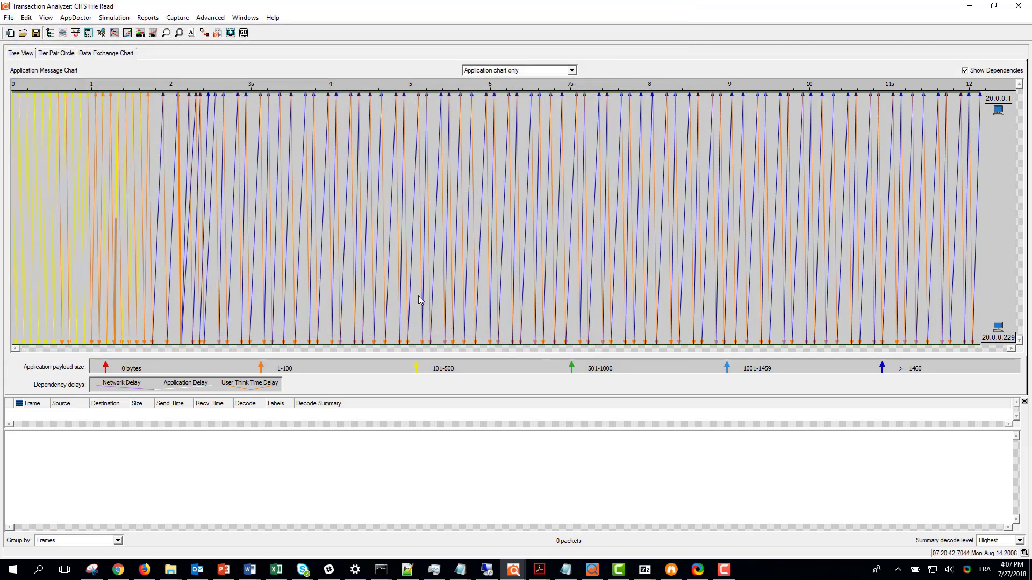
mouse_move(420, 300)
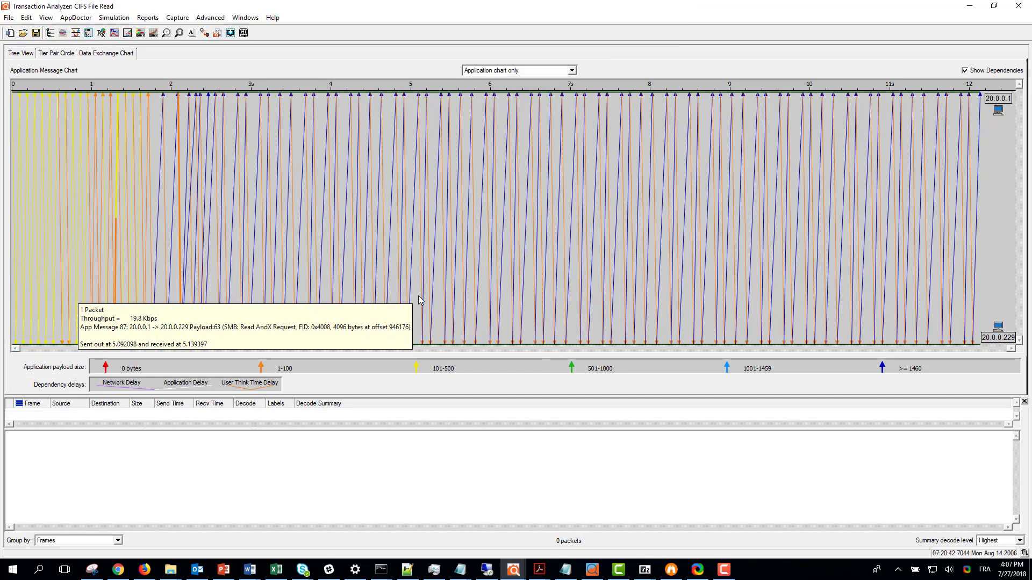